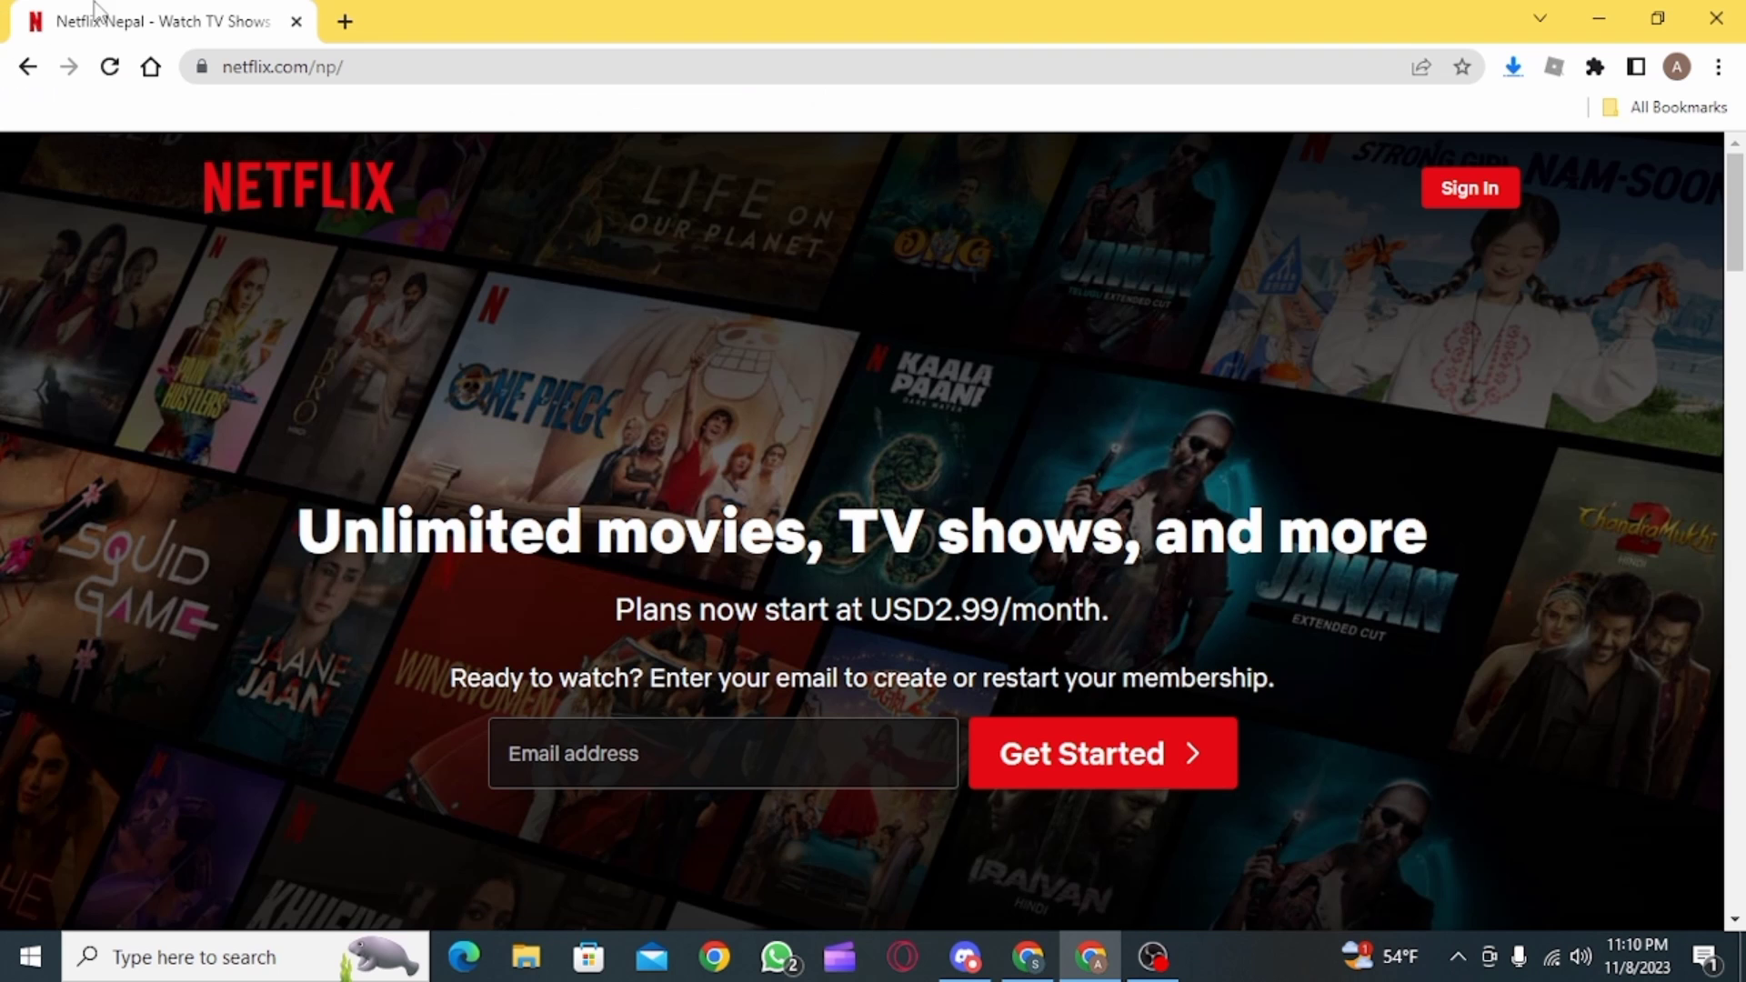
Open Chrome's Customize and control menu from the Netflix page.
{"action": "left_click", "coordinate": [1719, 68]}
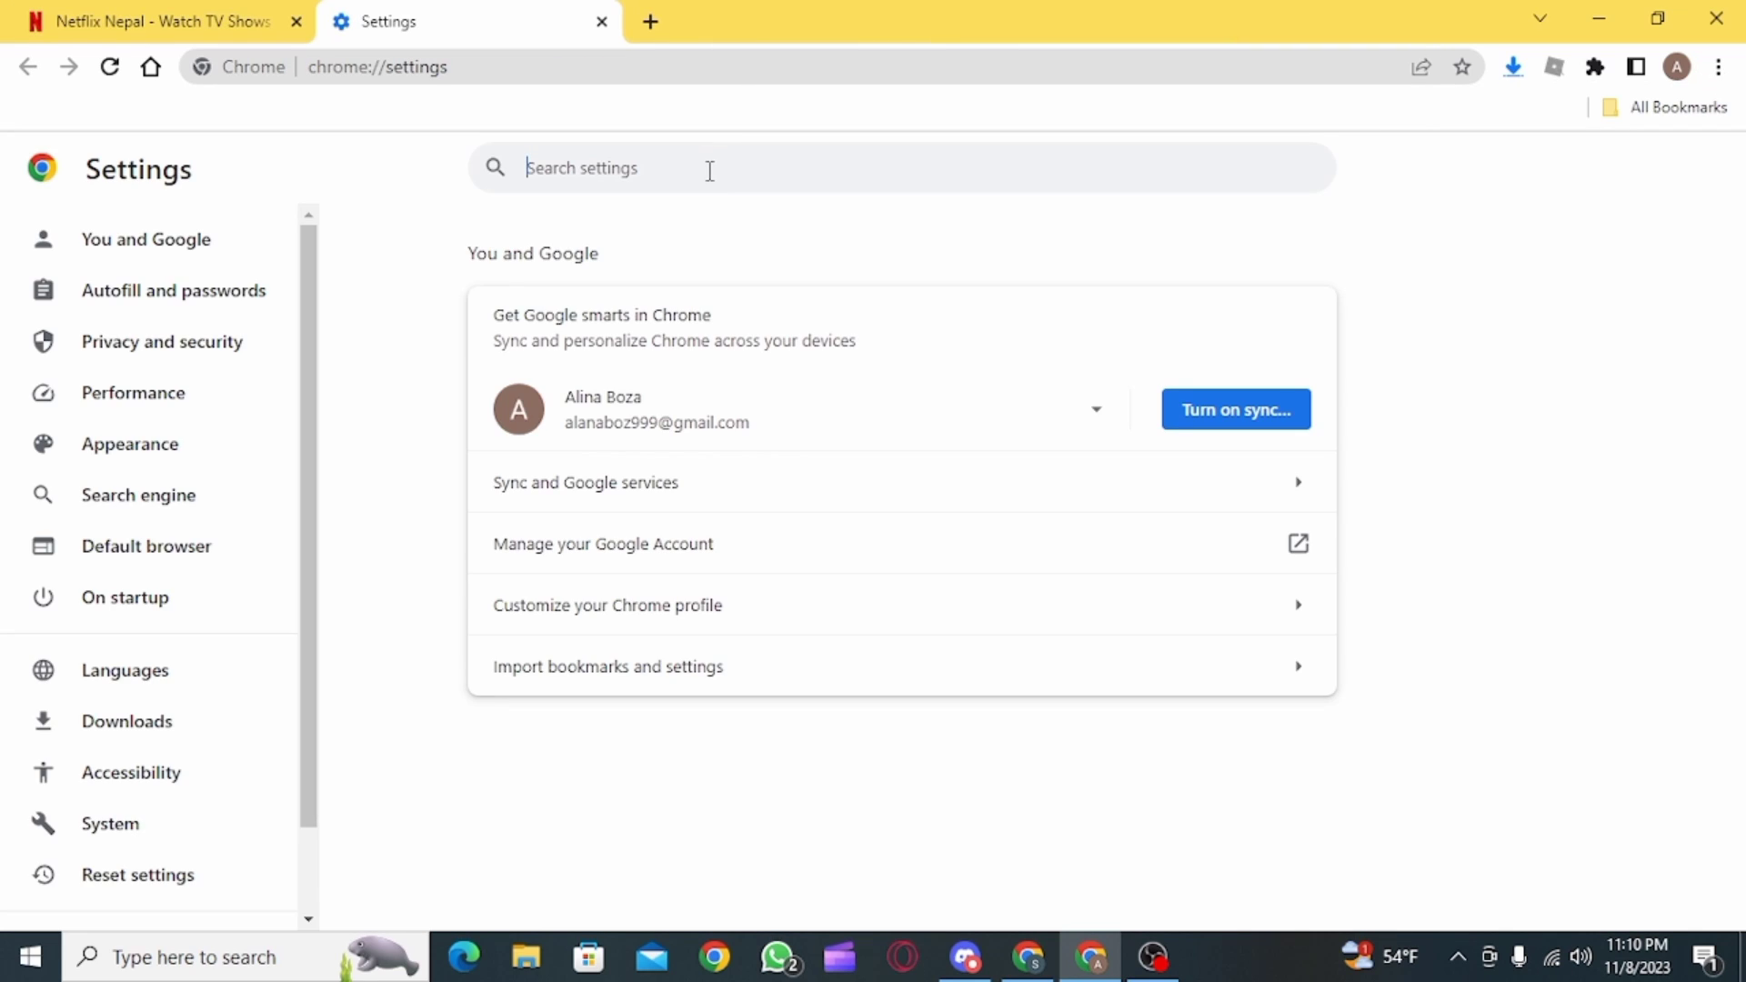
{"action": "type", "text": "hard"}
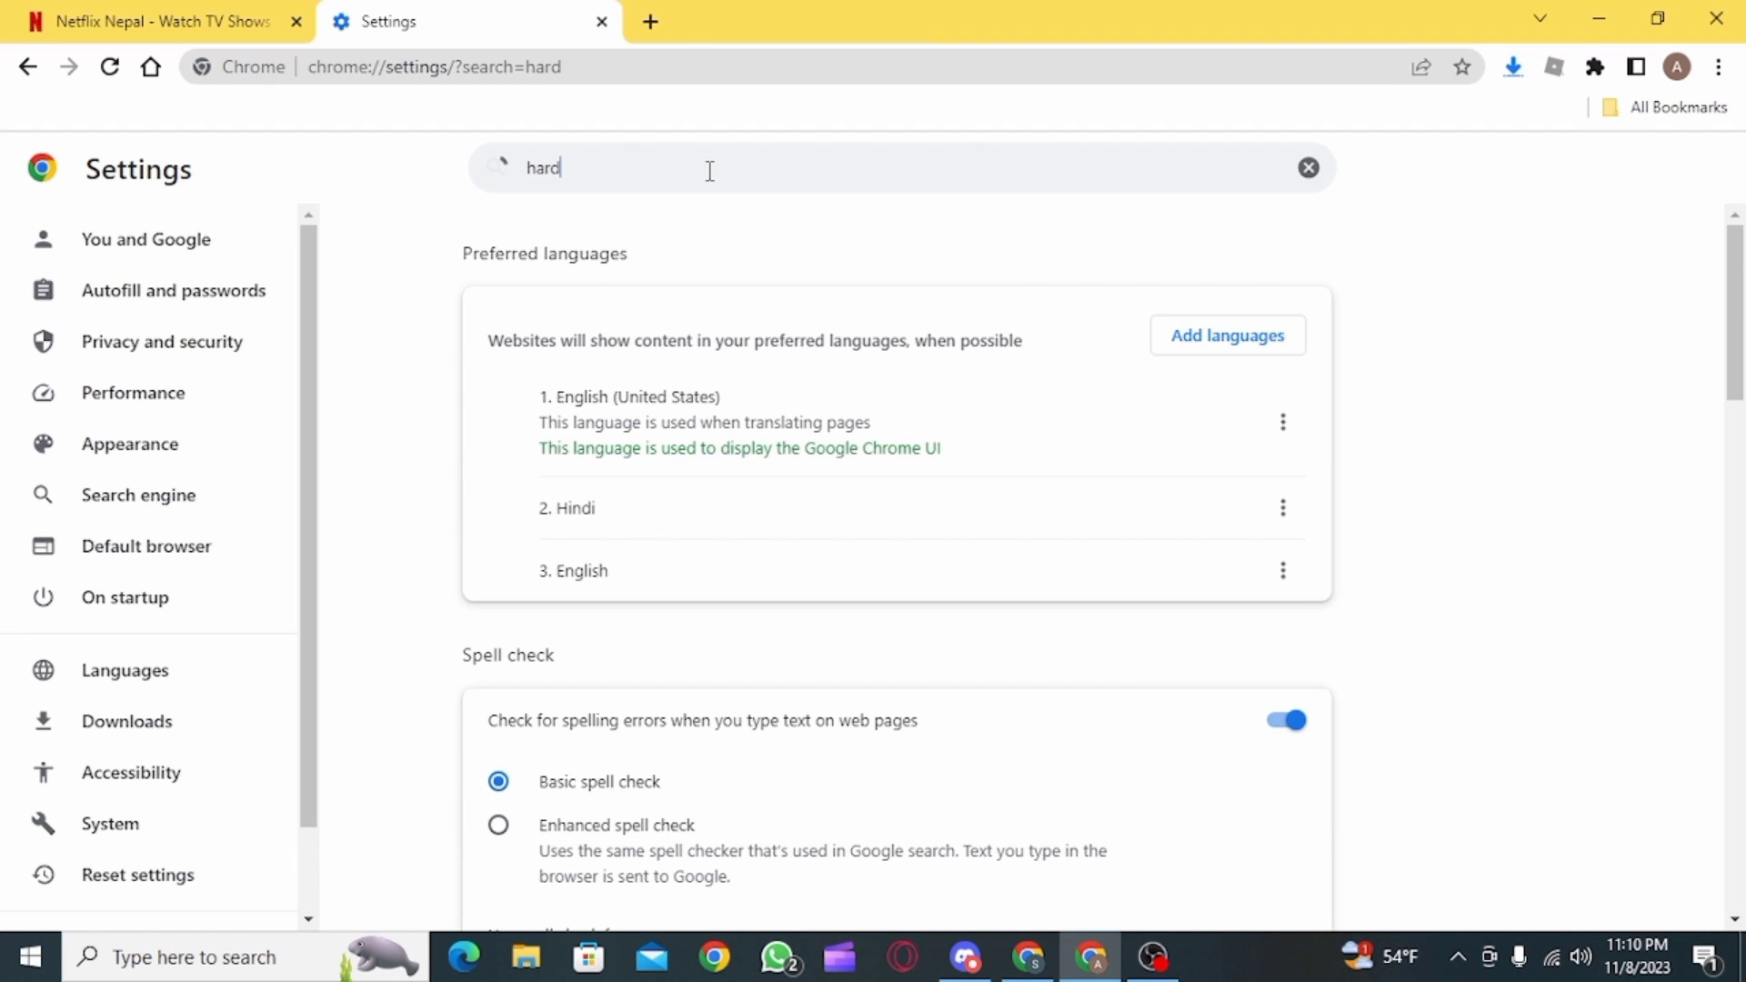
{"action": "type", "text": "ware"}
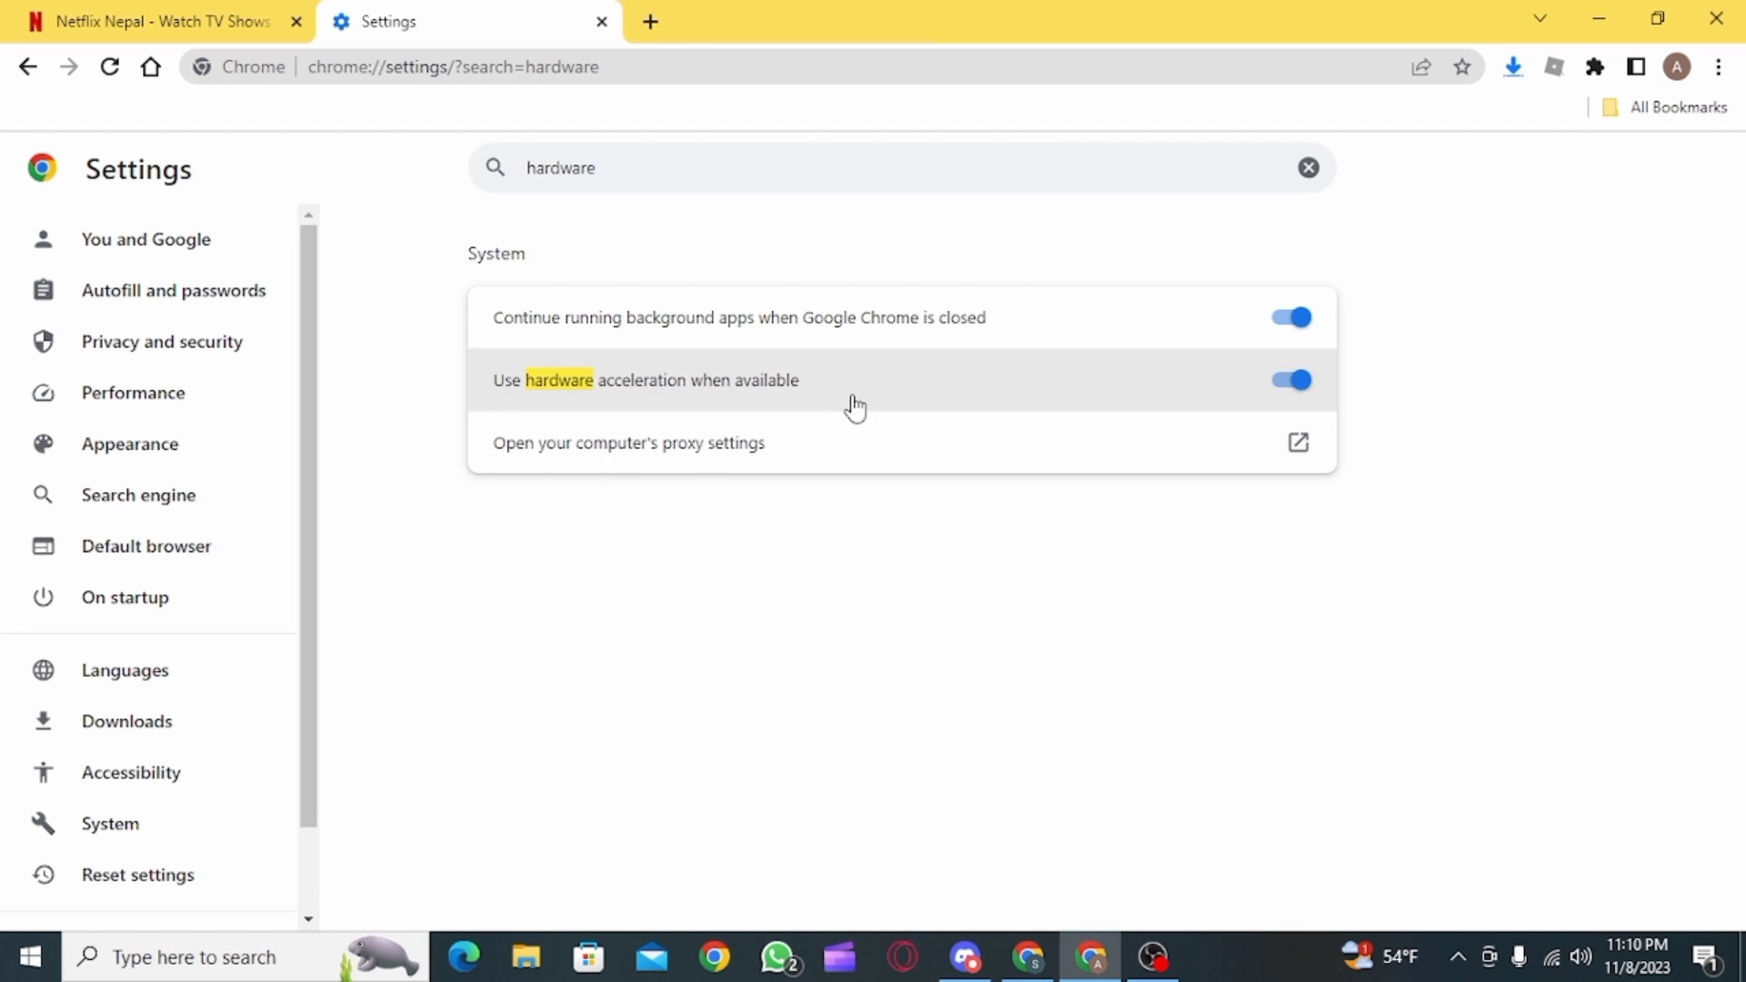
Turn off 'Use hardware acceleration when available' in Chrome and relaunch the browser.
{"action": "left_click", "coordinate": [1293, 380]}
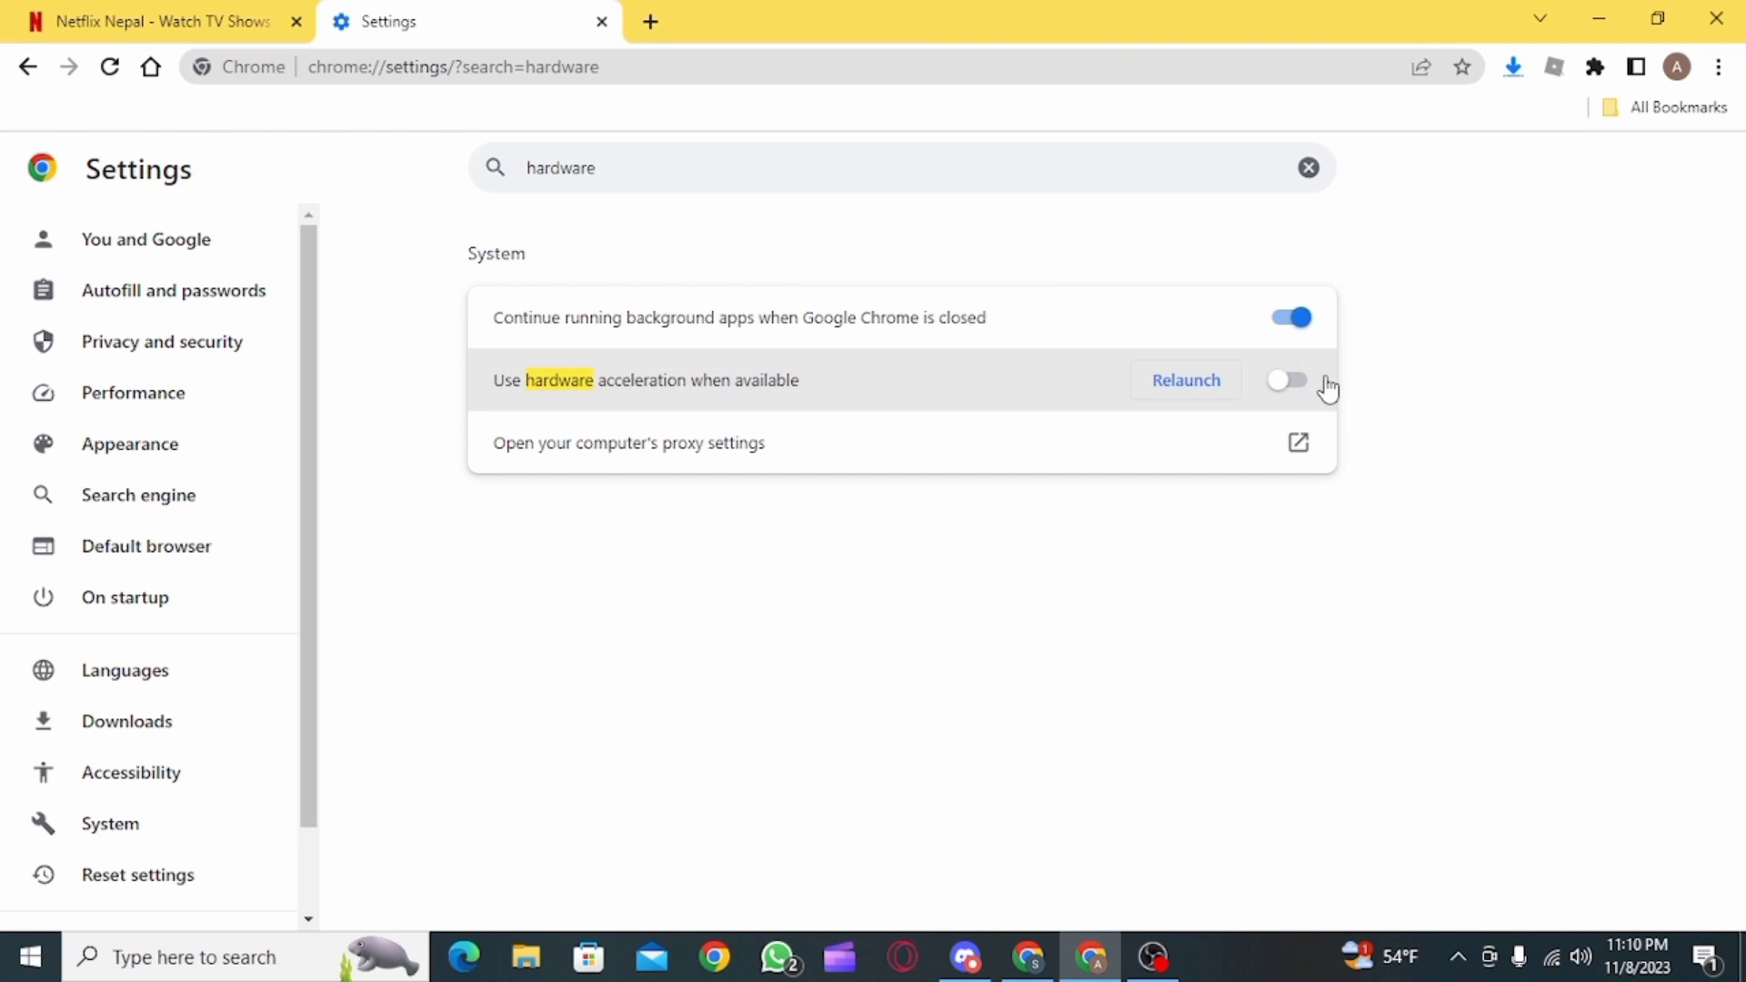
{"action": "left_click", "coordinate": [1189, 382]}
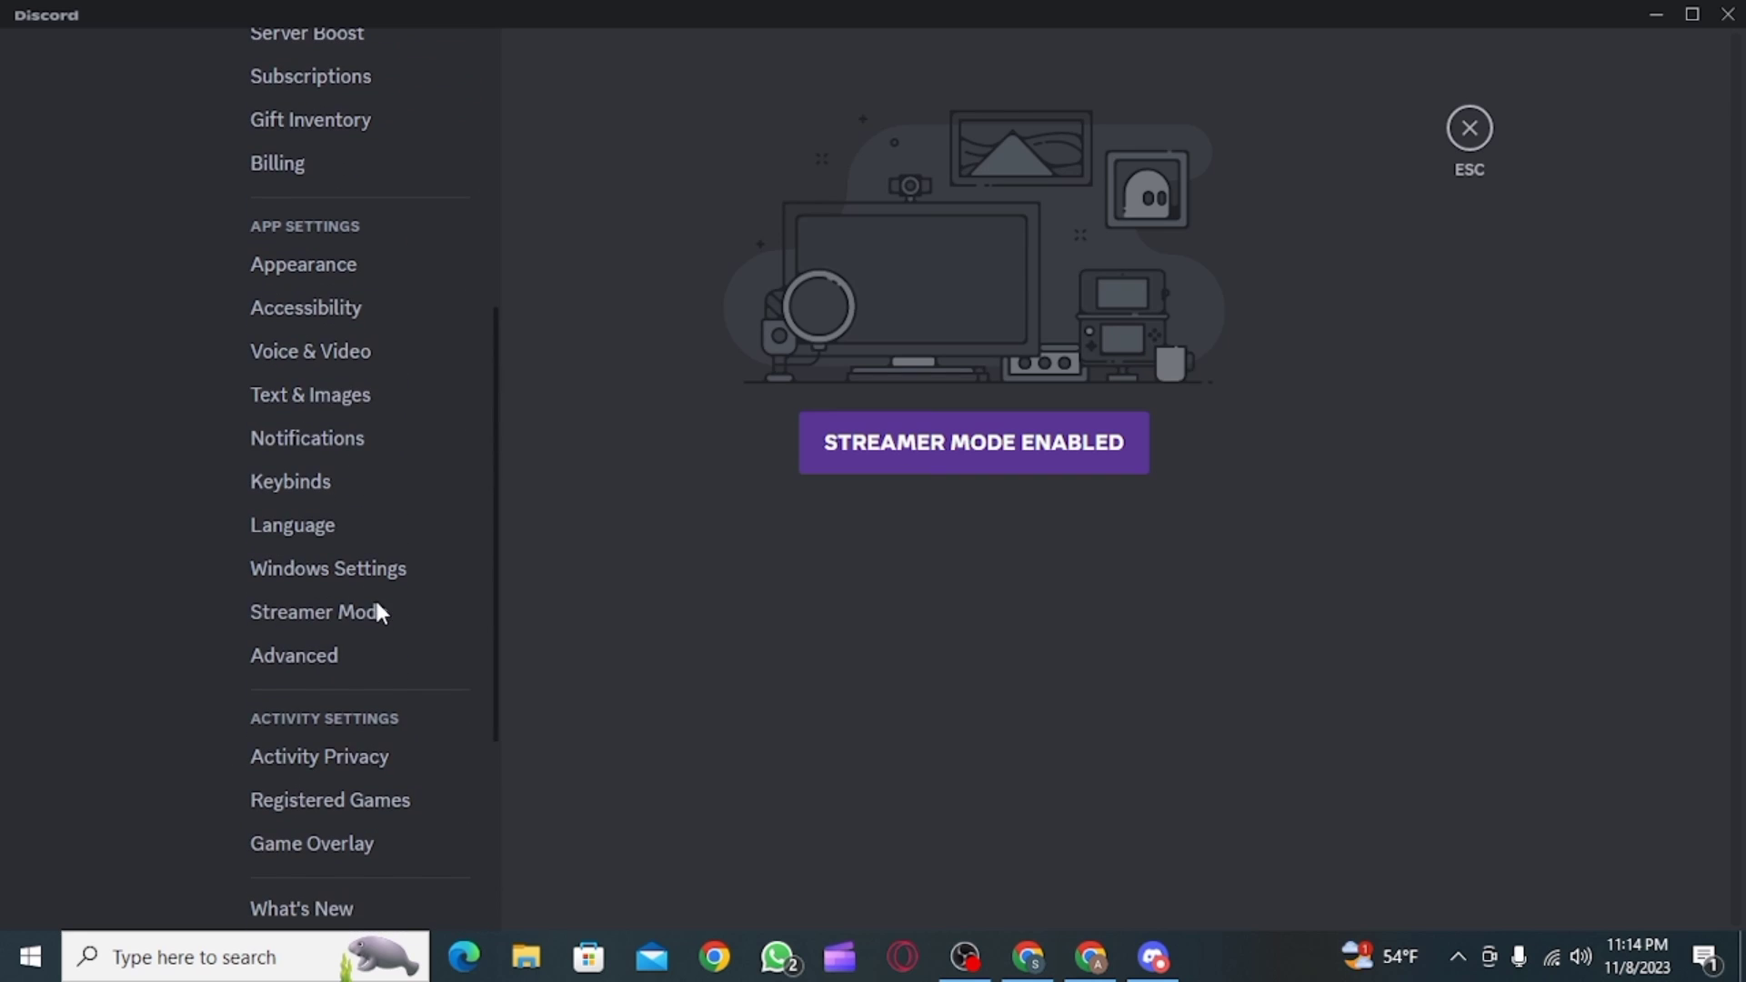
Disable Hardware Acceleration in Discord's Advanced settings and confirm the restart.
{"action": "left_click", "coordinate": [342, 655]}
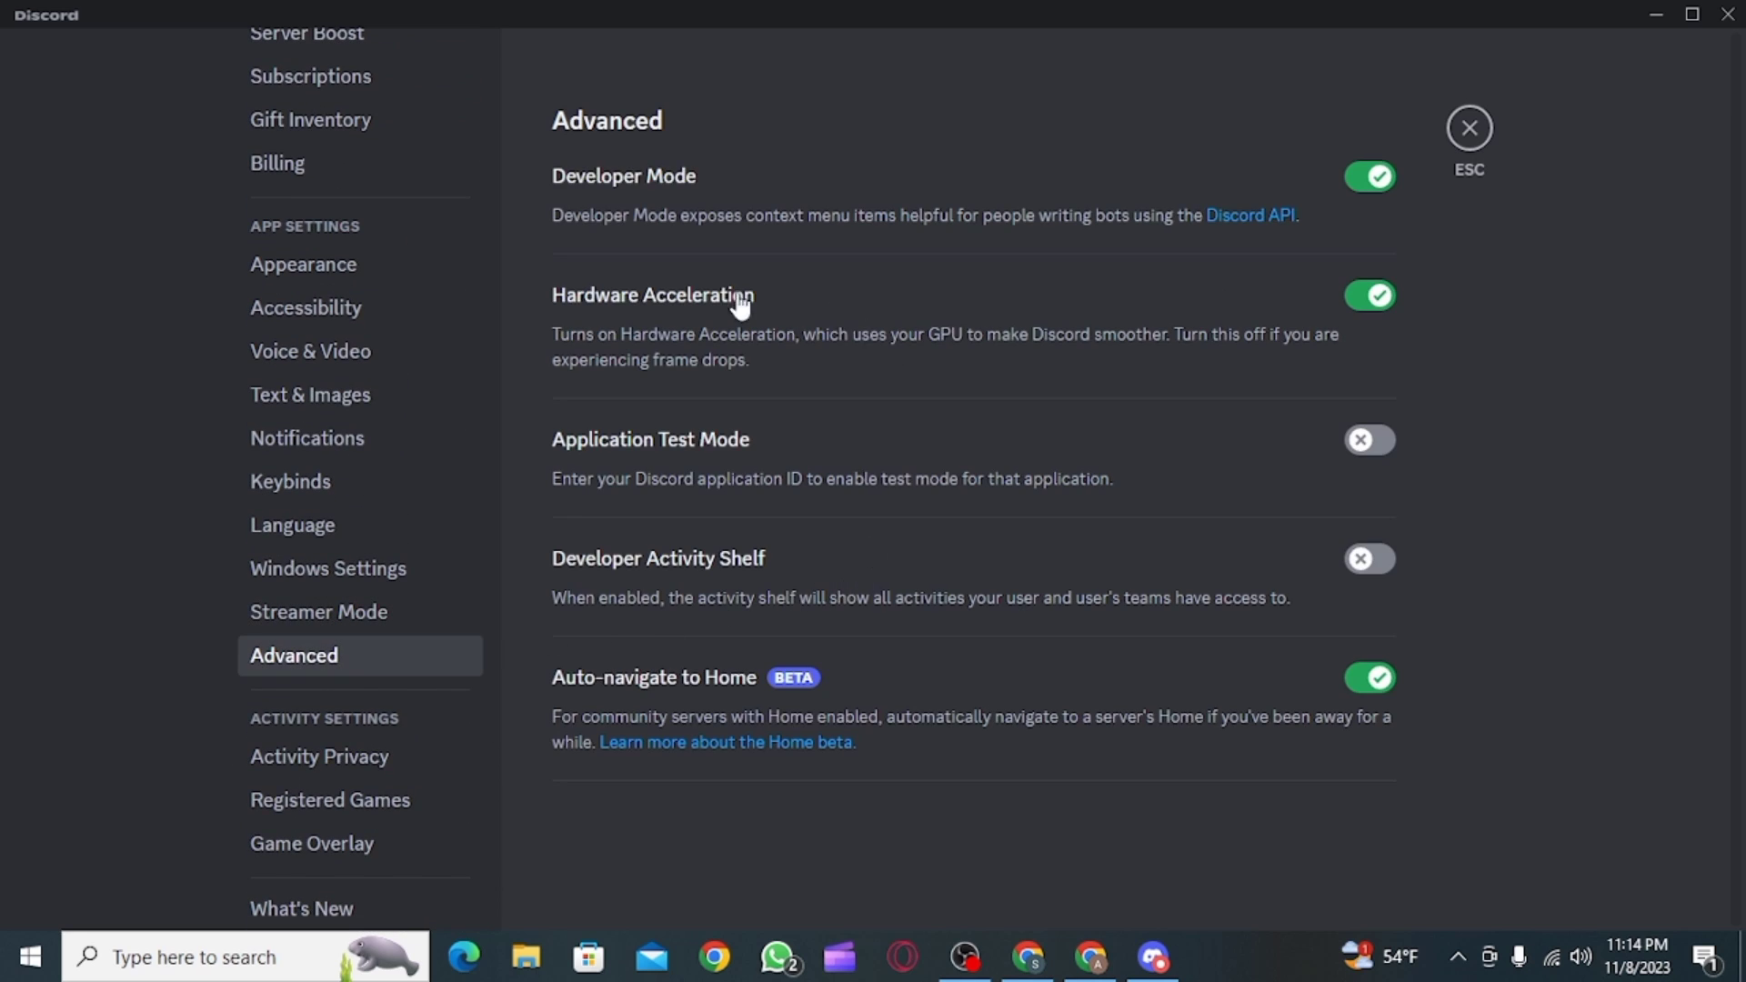
{"action": "left_click", "coordinate": [1371, 296]}
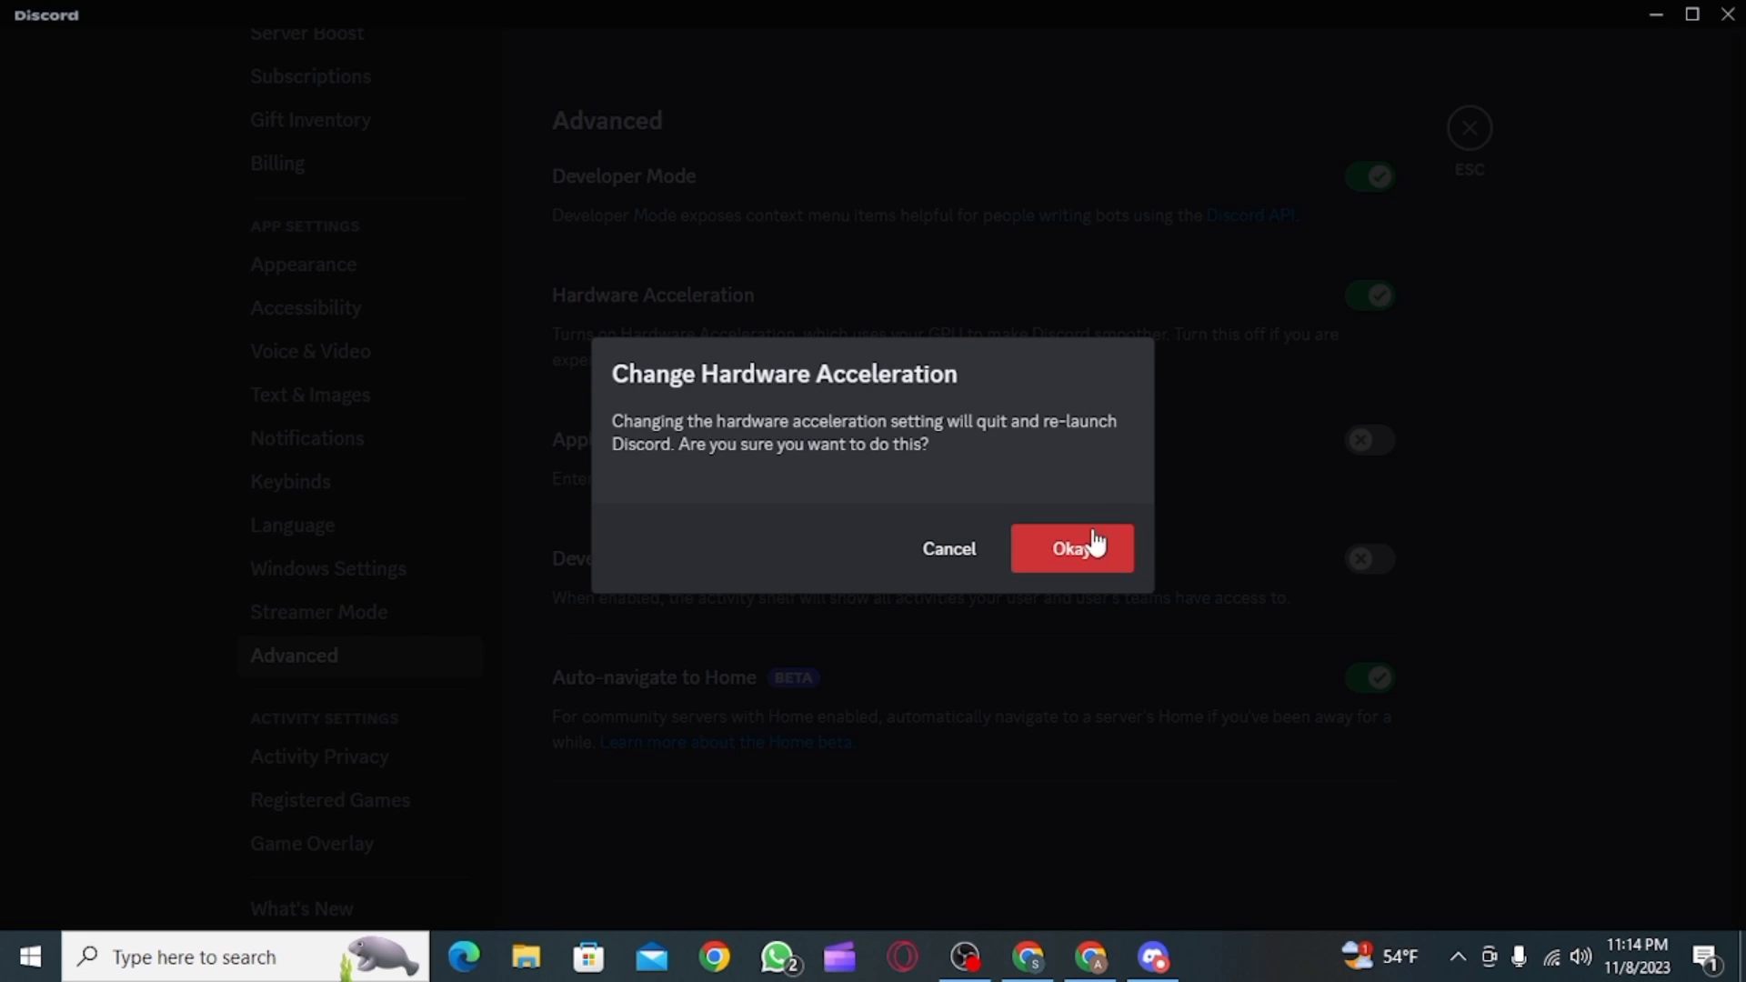
{"action": "left_click", "coordinate": [1085, 526]}
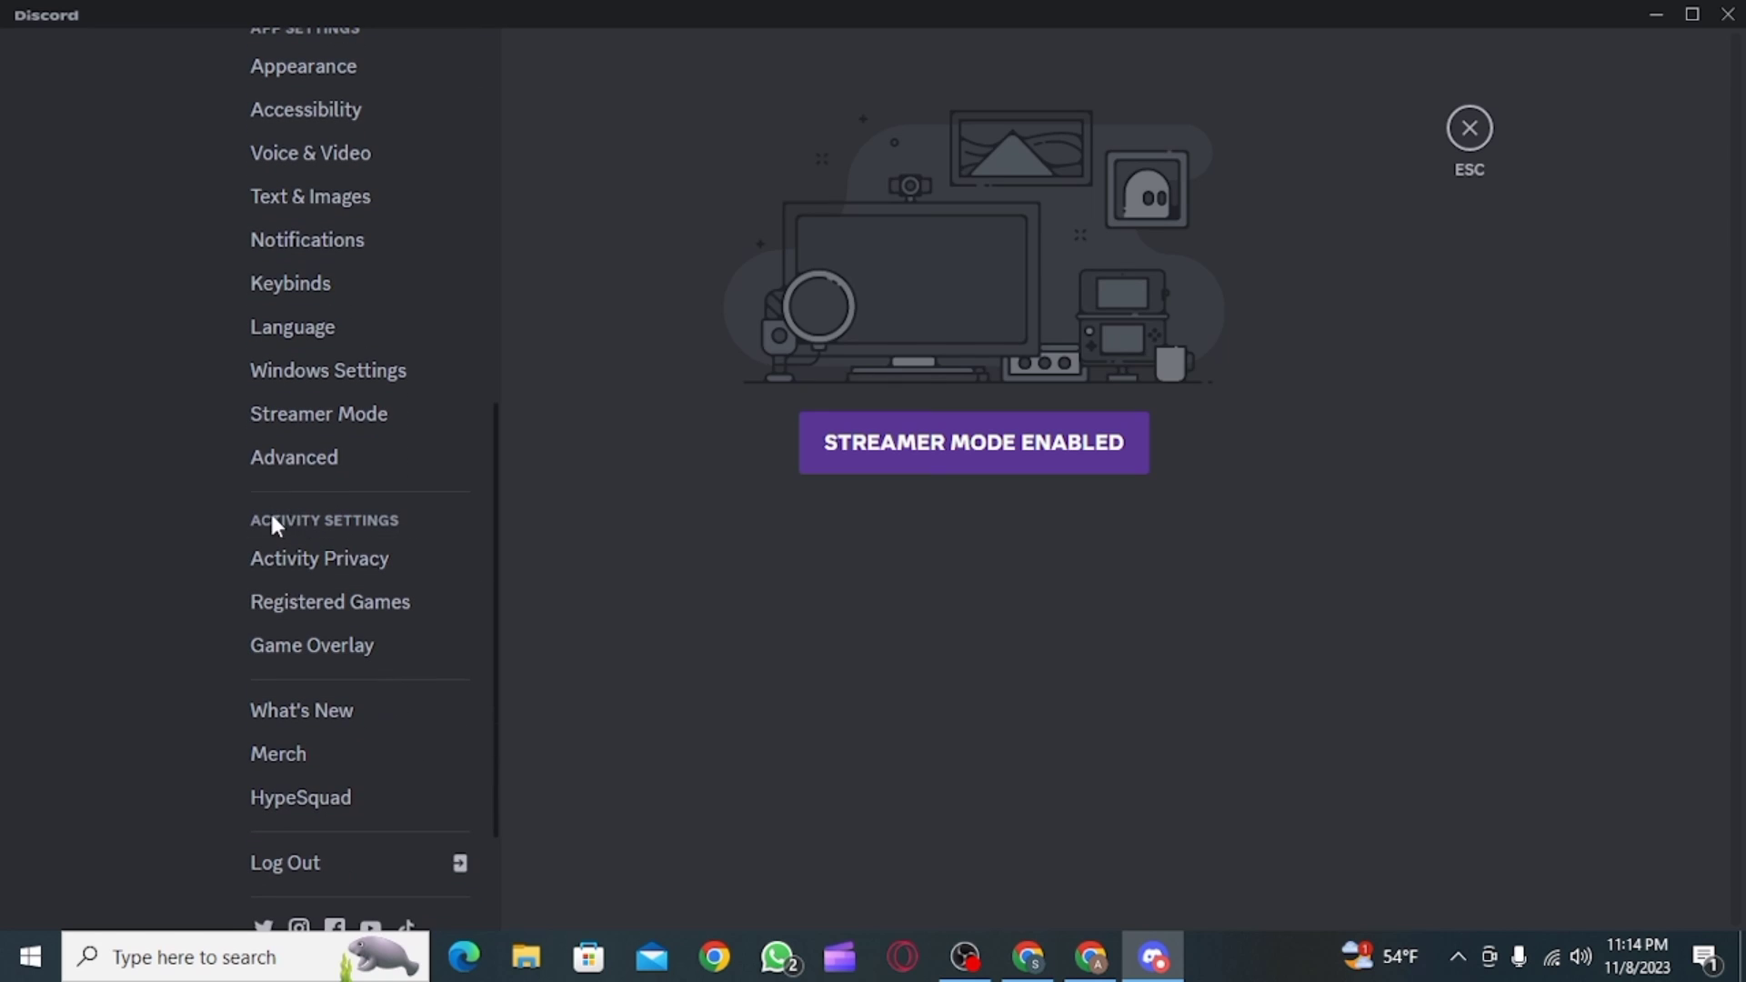
Add Google Chrome under Registered Games, then exit settings to the Friends page.
{"action": "left_click", "coordinate": [381, 607]}
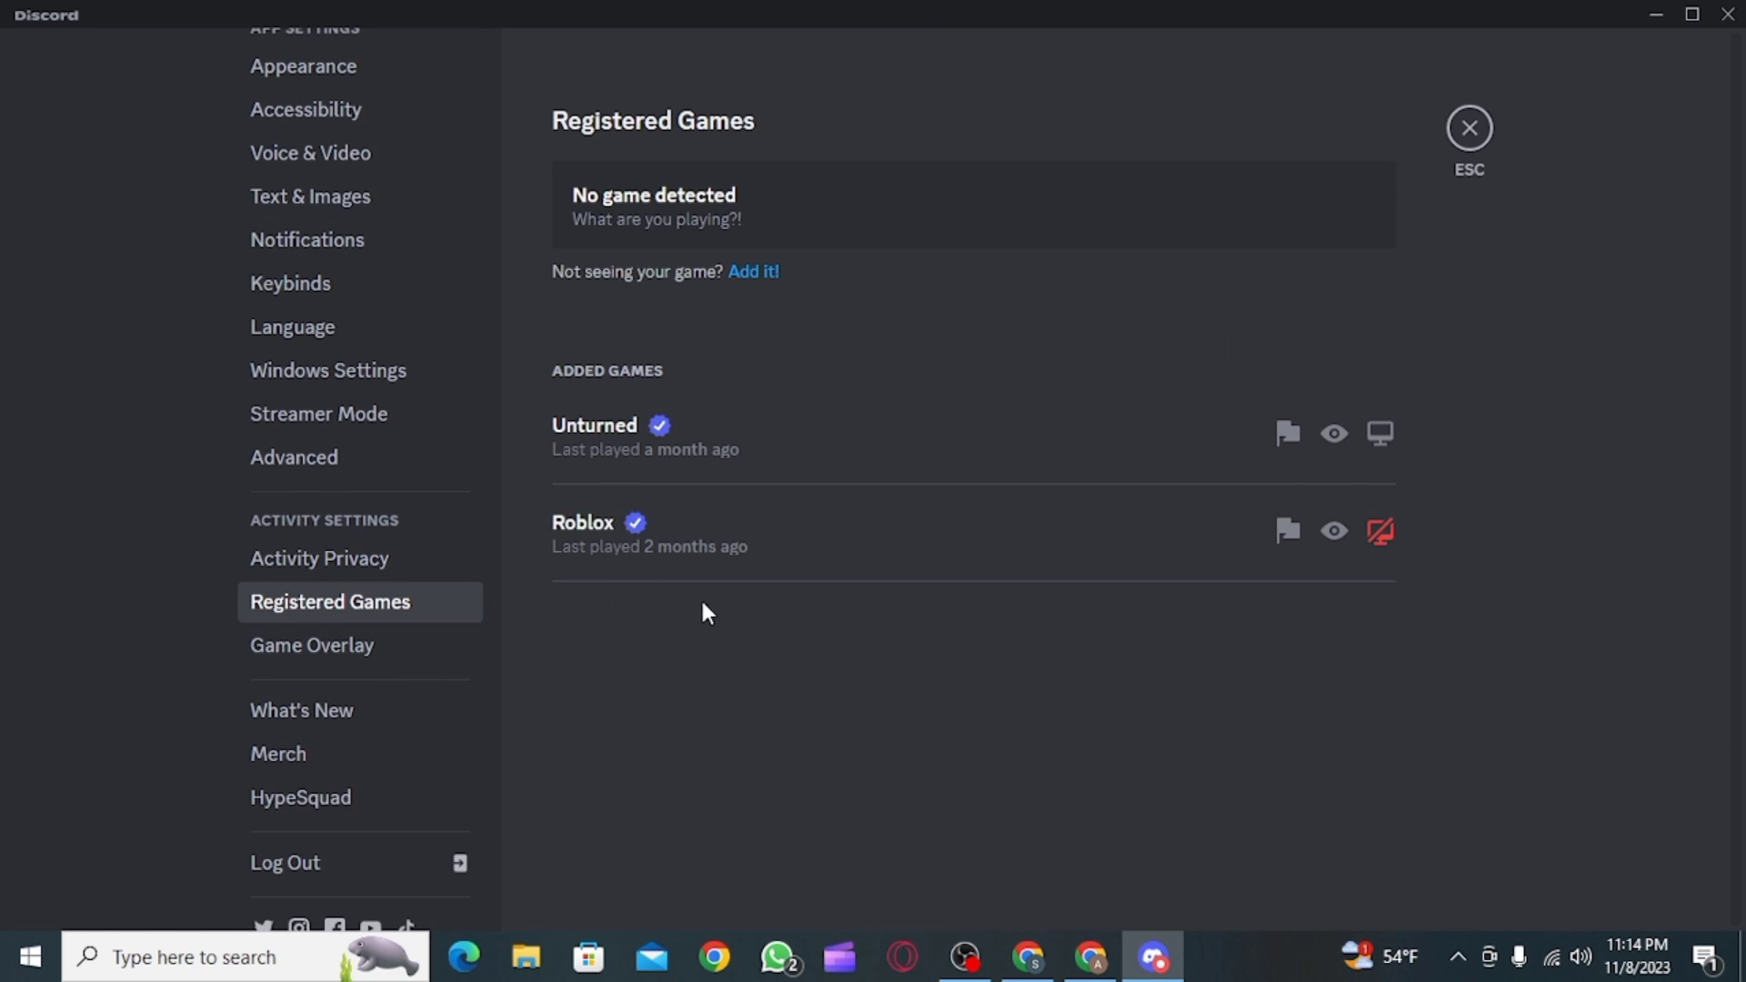
{"action": "left_click", "coordinate": [755, 272]}
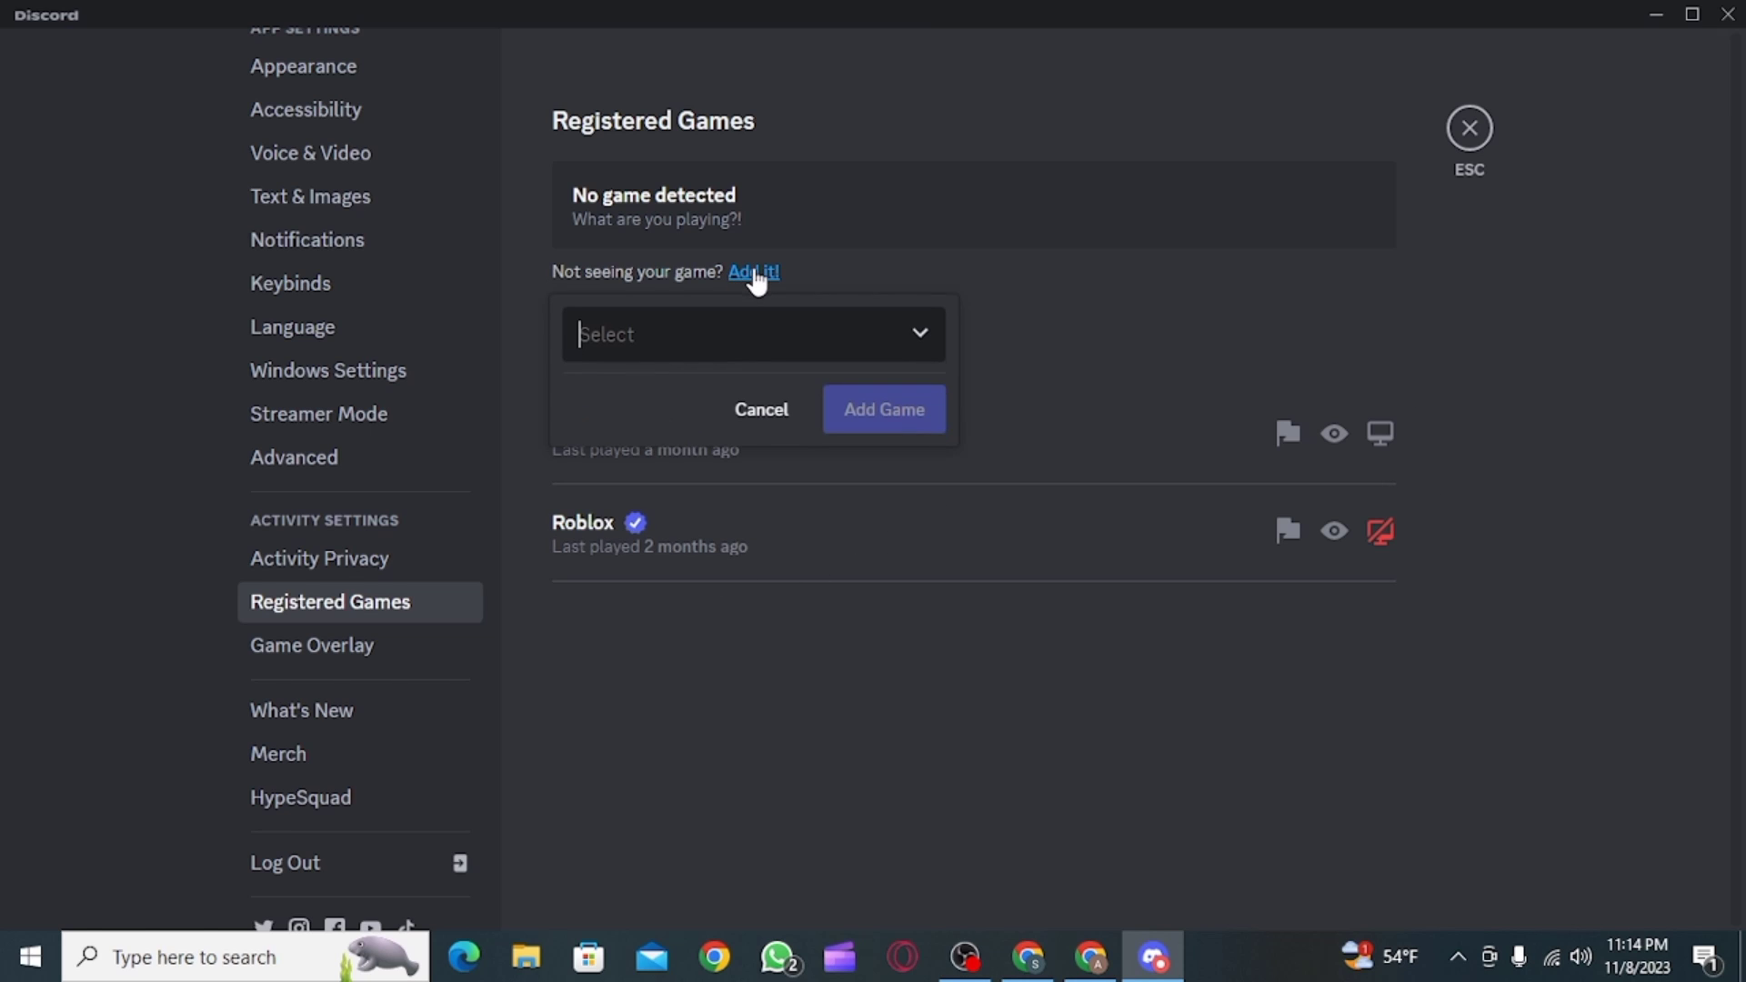
{"action": "left_click", "coordinate": [706, 344]}
{"action": "type", "text": "google"}
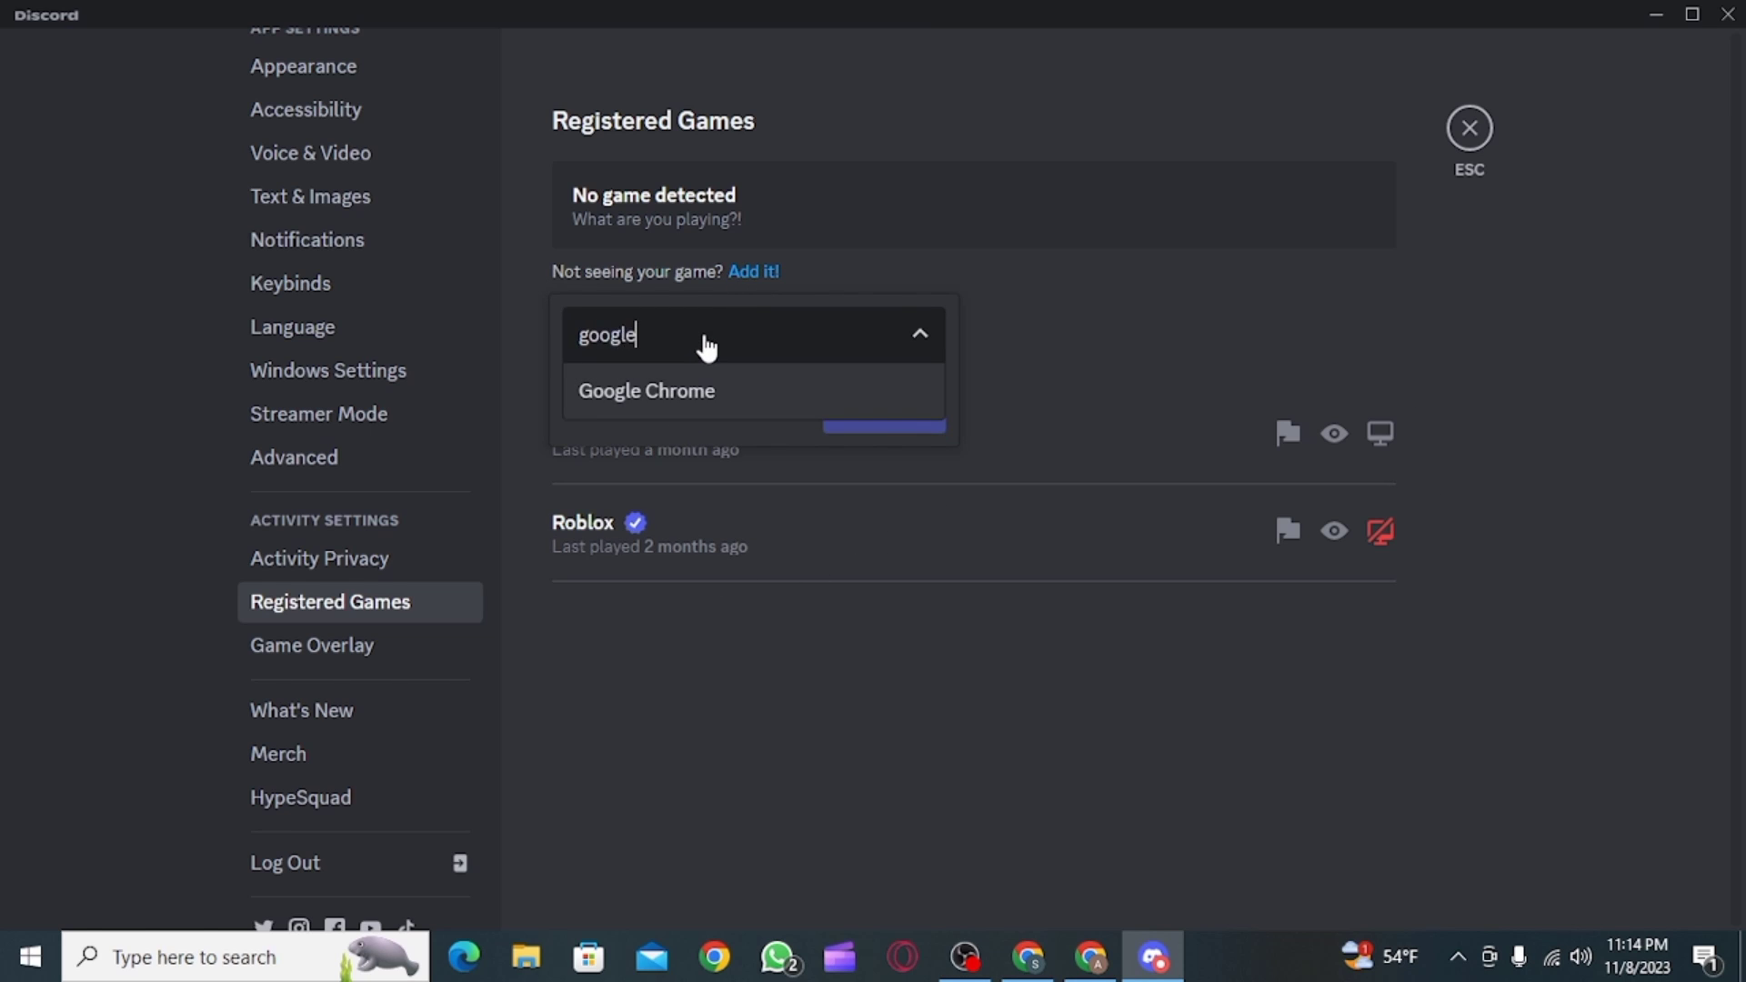
{"action": "left_click", "coordinate": [650, 391]}
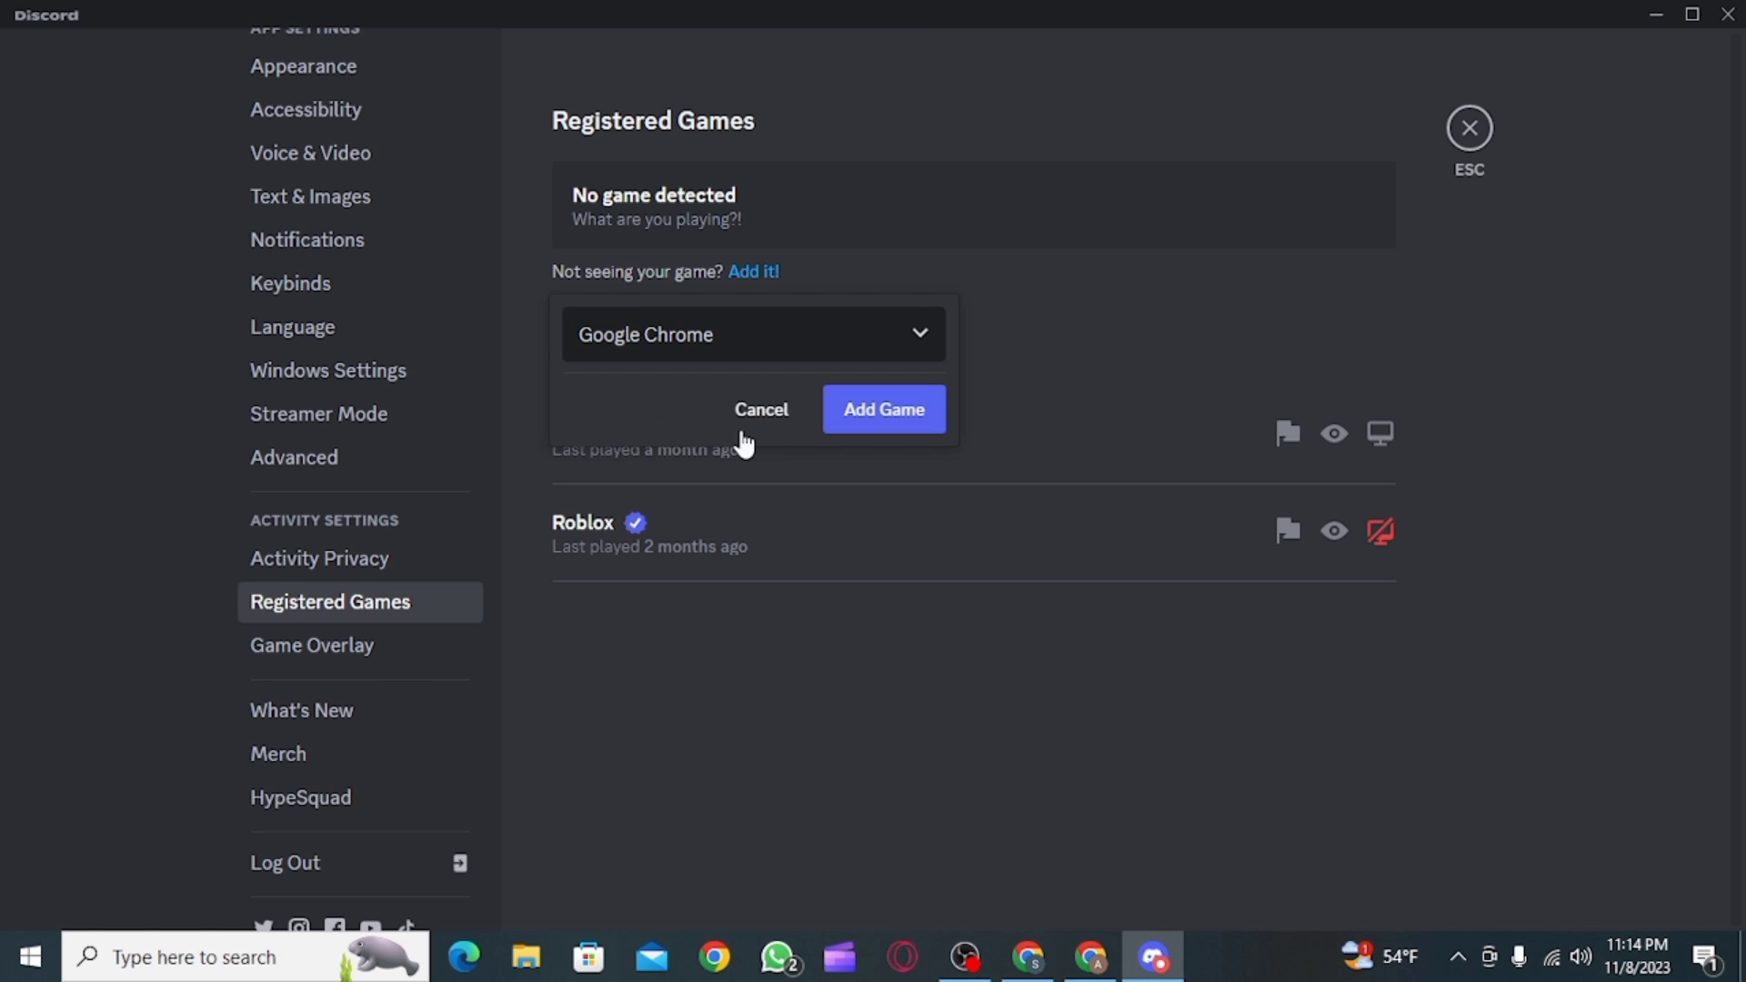
{"action": "left_click", "coordinate": [884, 409]}
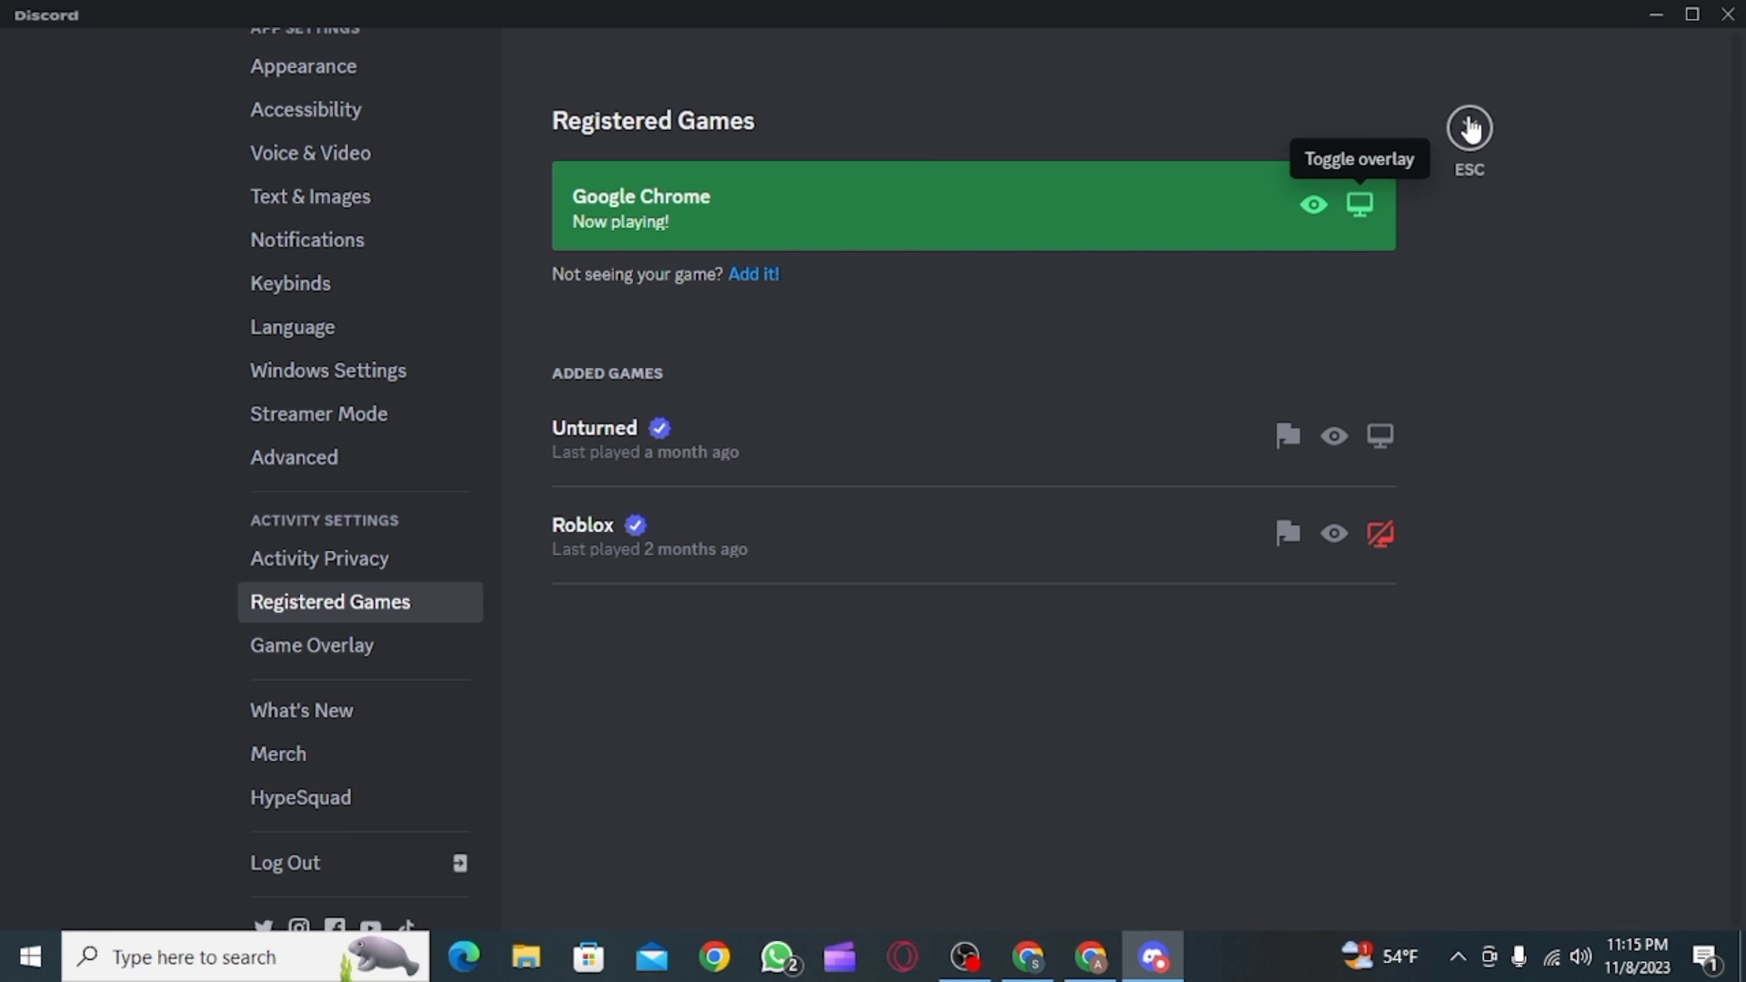
{"action": "key", "text": "Escape"}
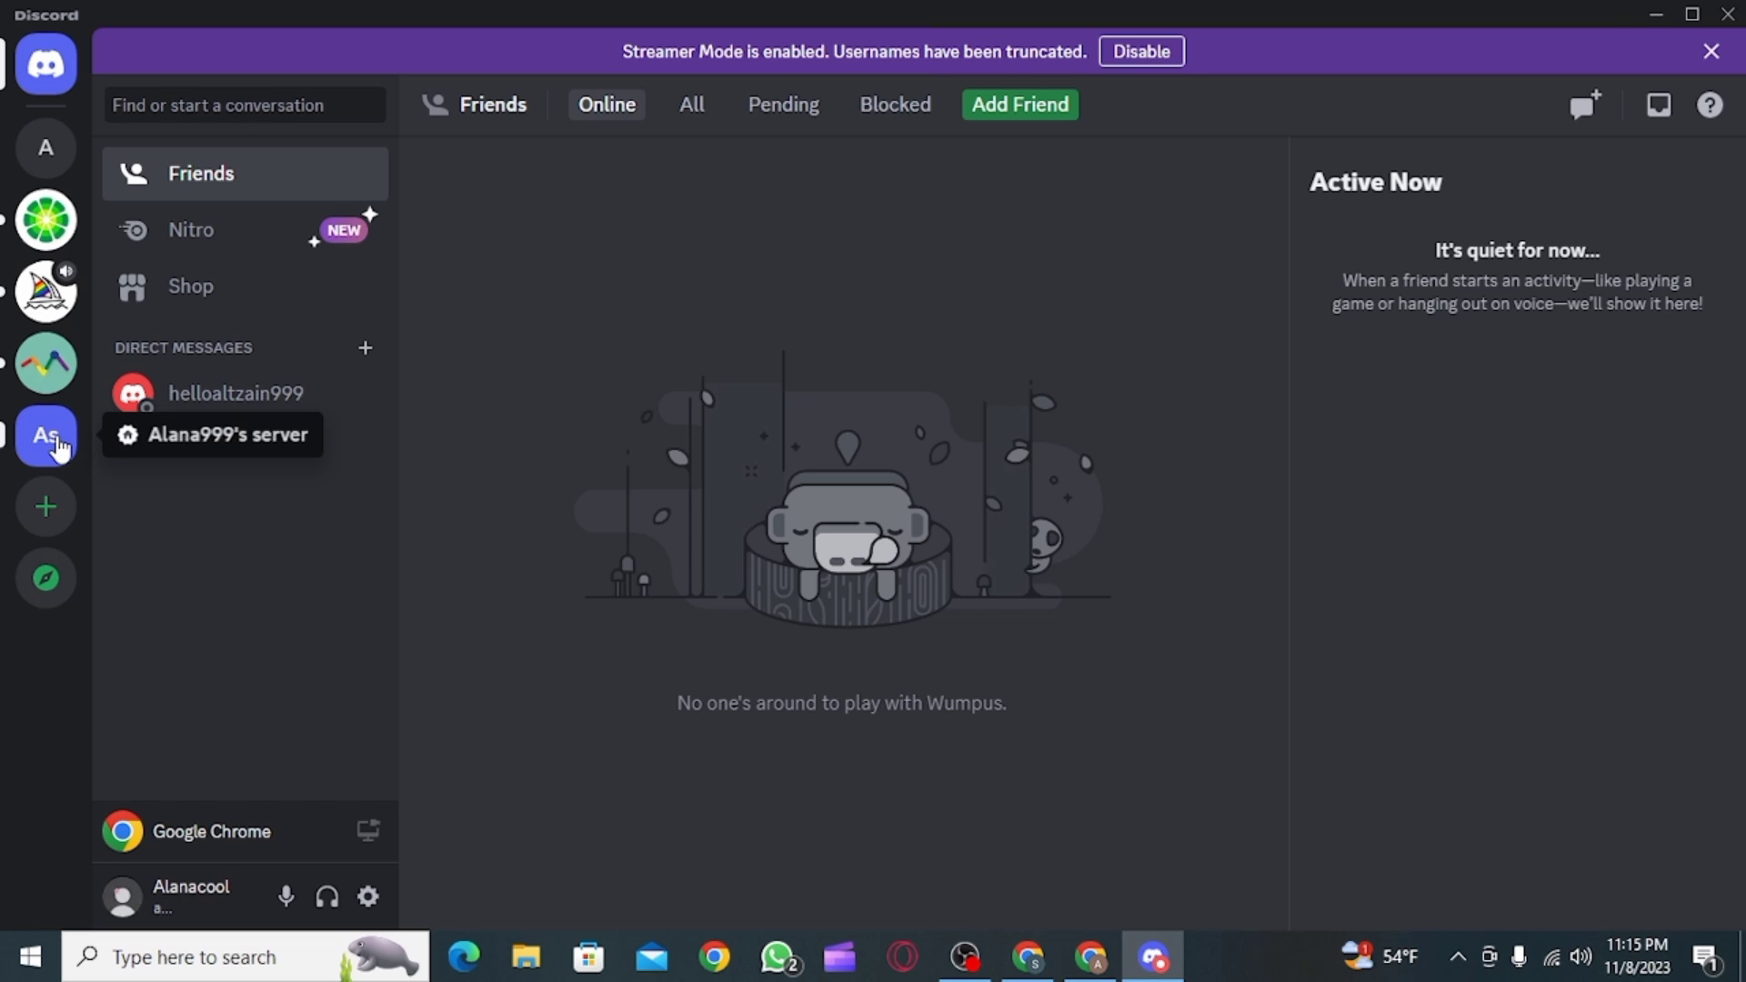
Join the server's General voice channel and dismiss the AutoMod tip.
{"action": "left_click", "coordinate": [47, 434]}
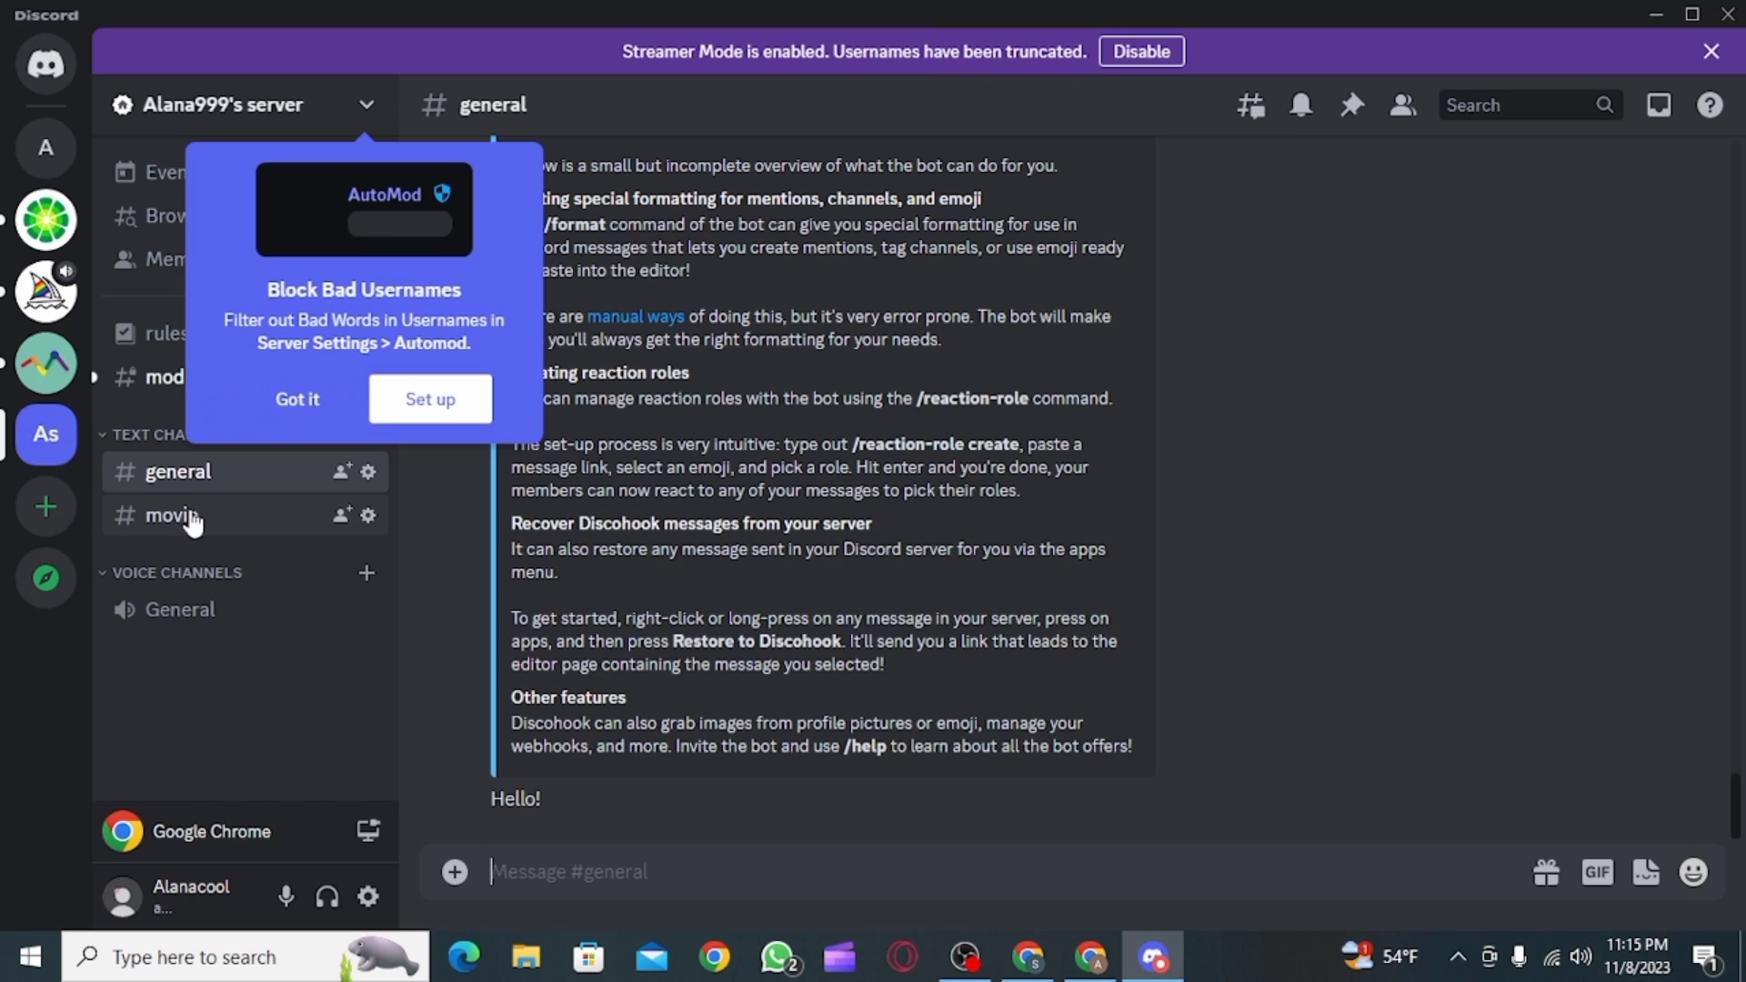
{"action": "mouse_move", "coordinate": [180, 610]}
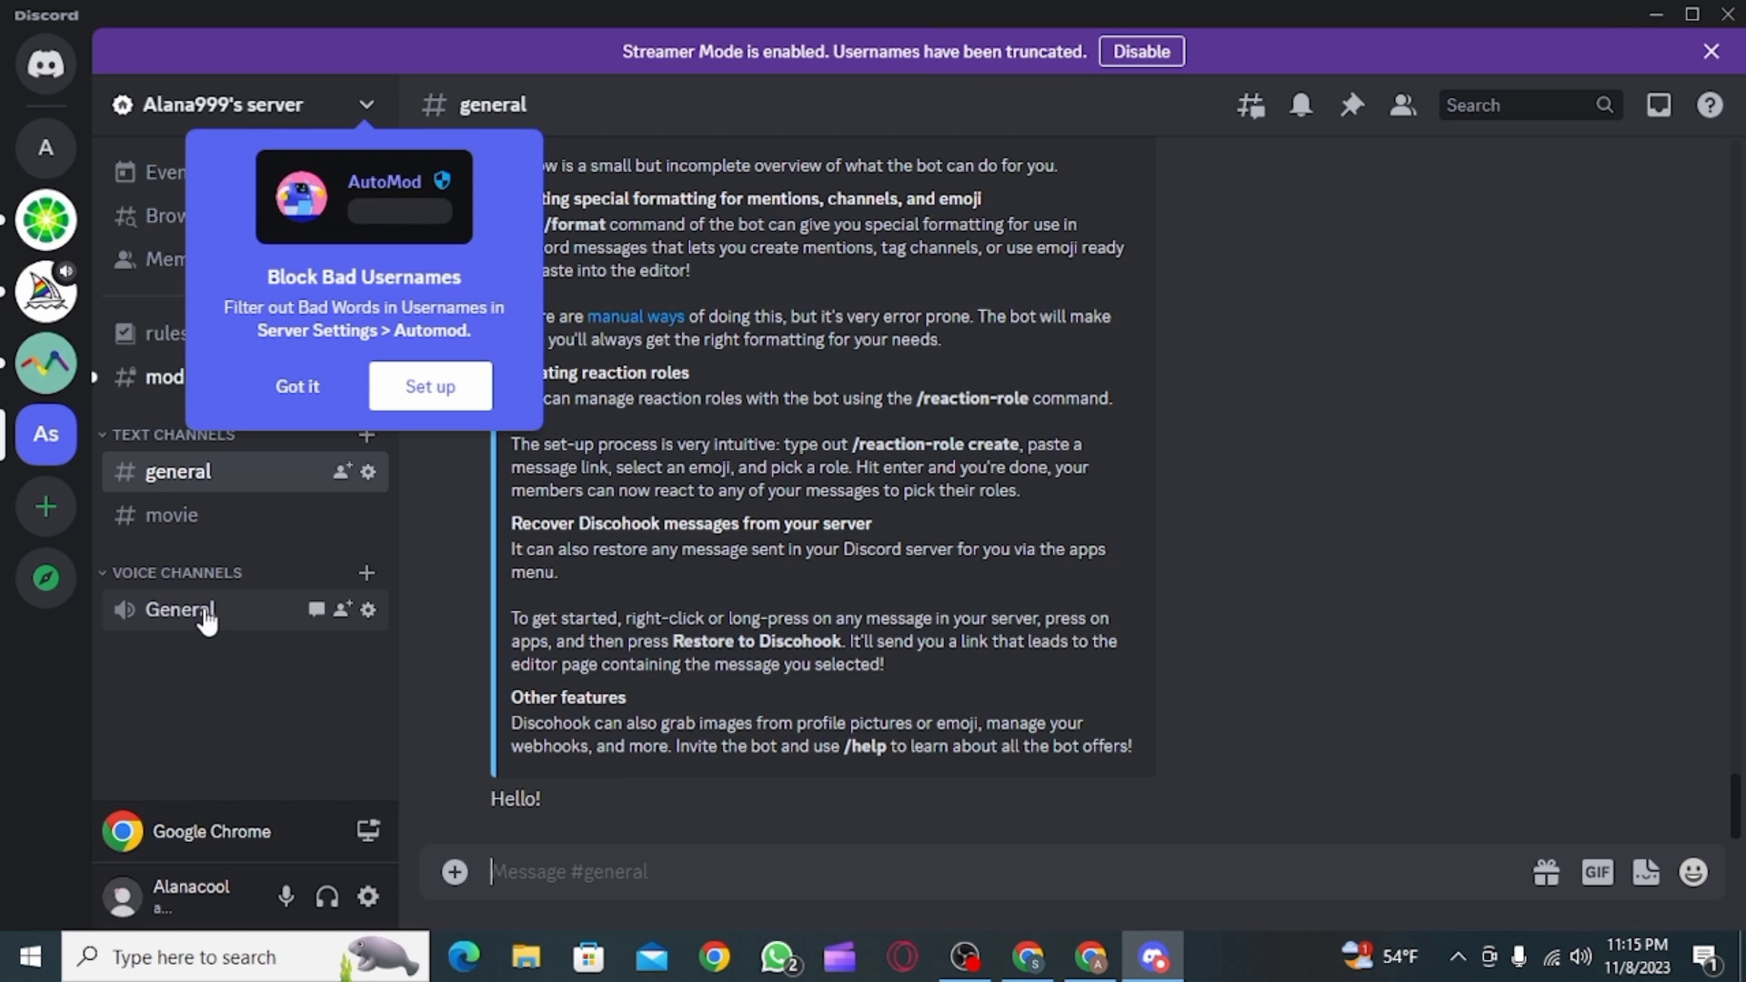
{"action": "left_click", "coordinate": [164, 617]}
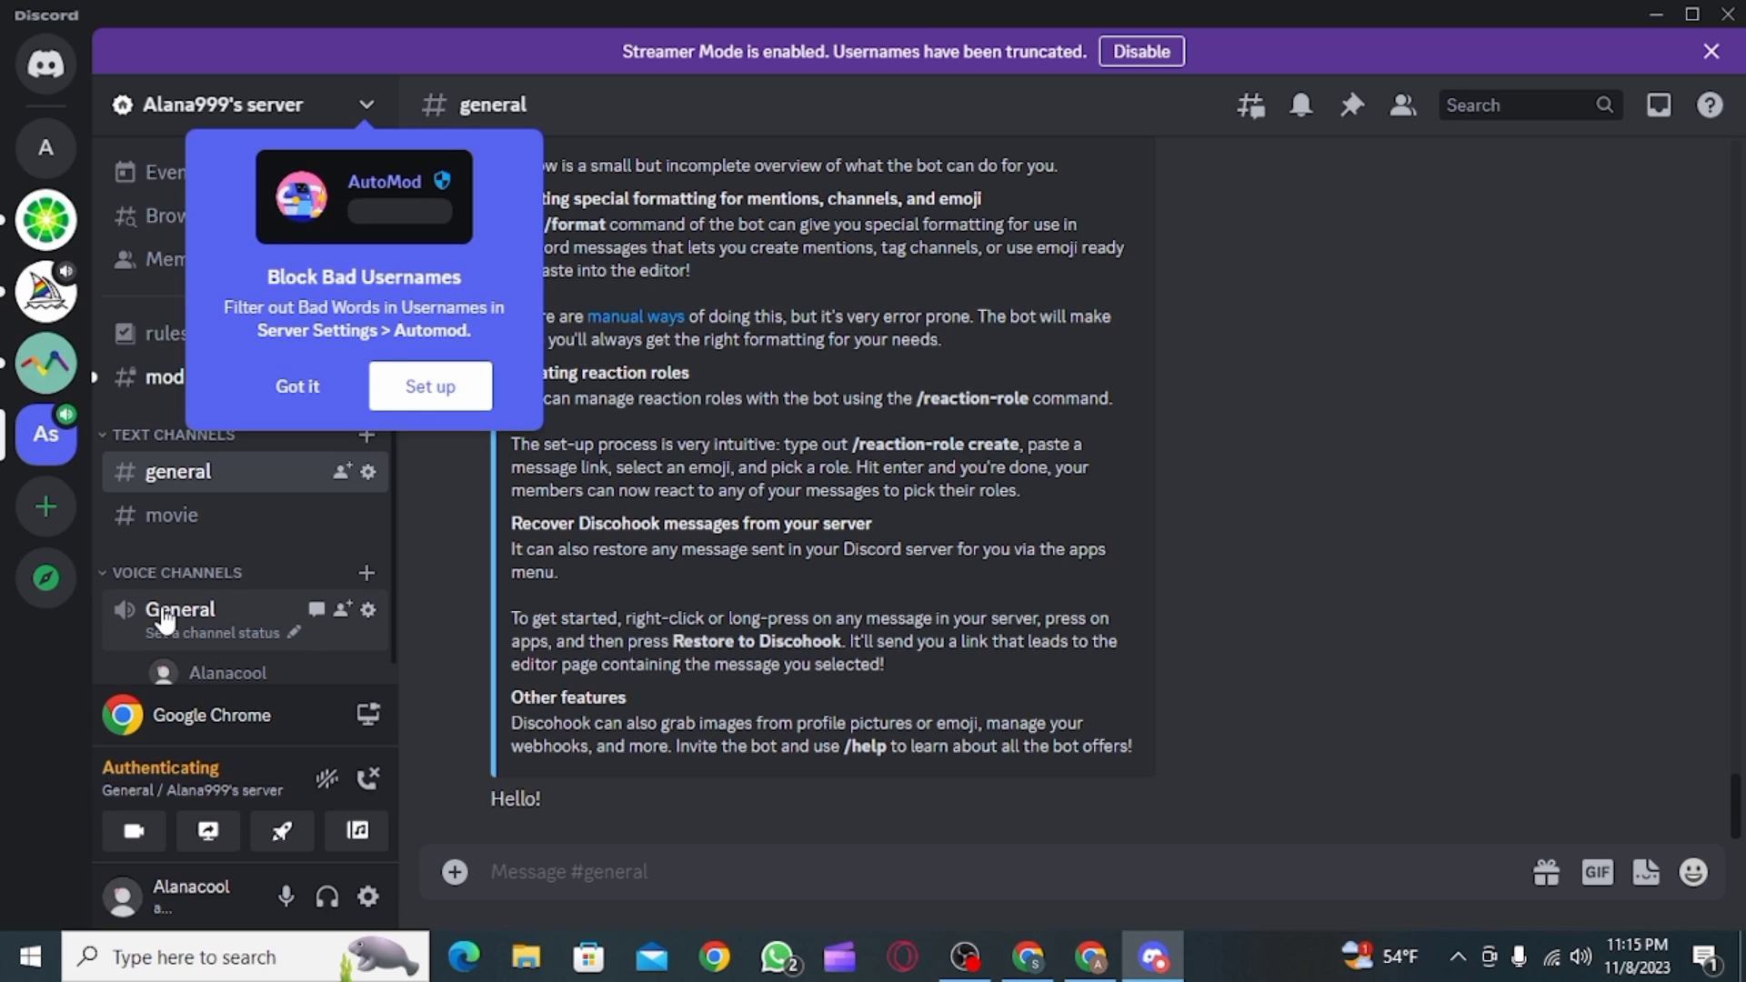
{"action": "left_click", "coordinate": [297, 386]}
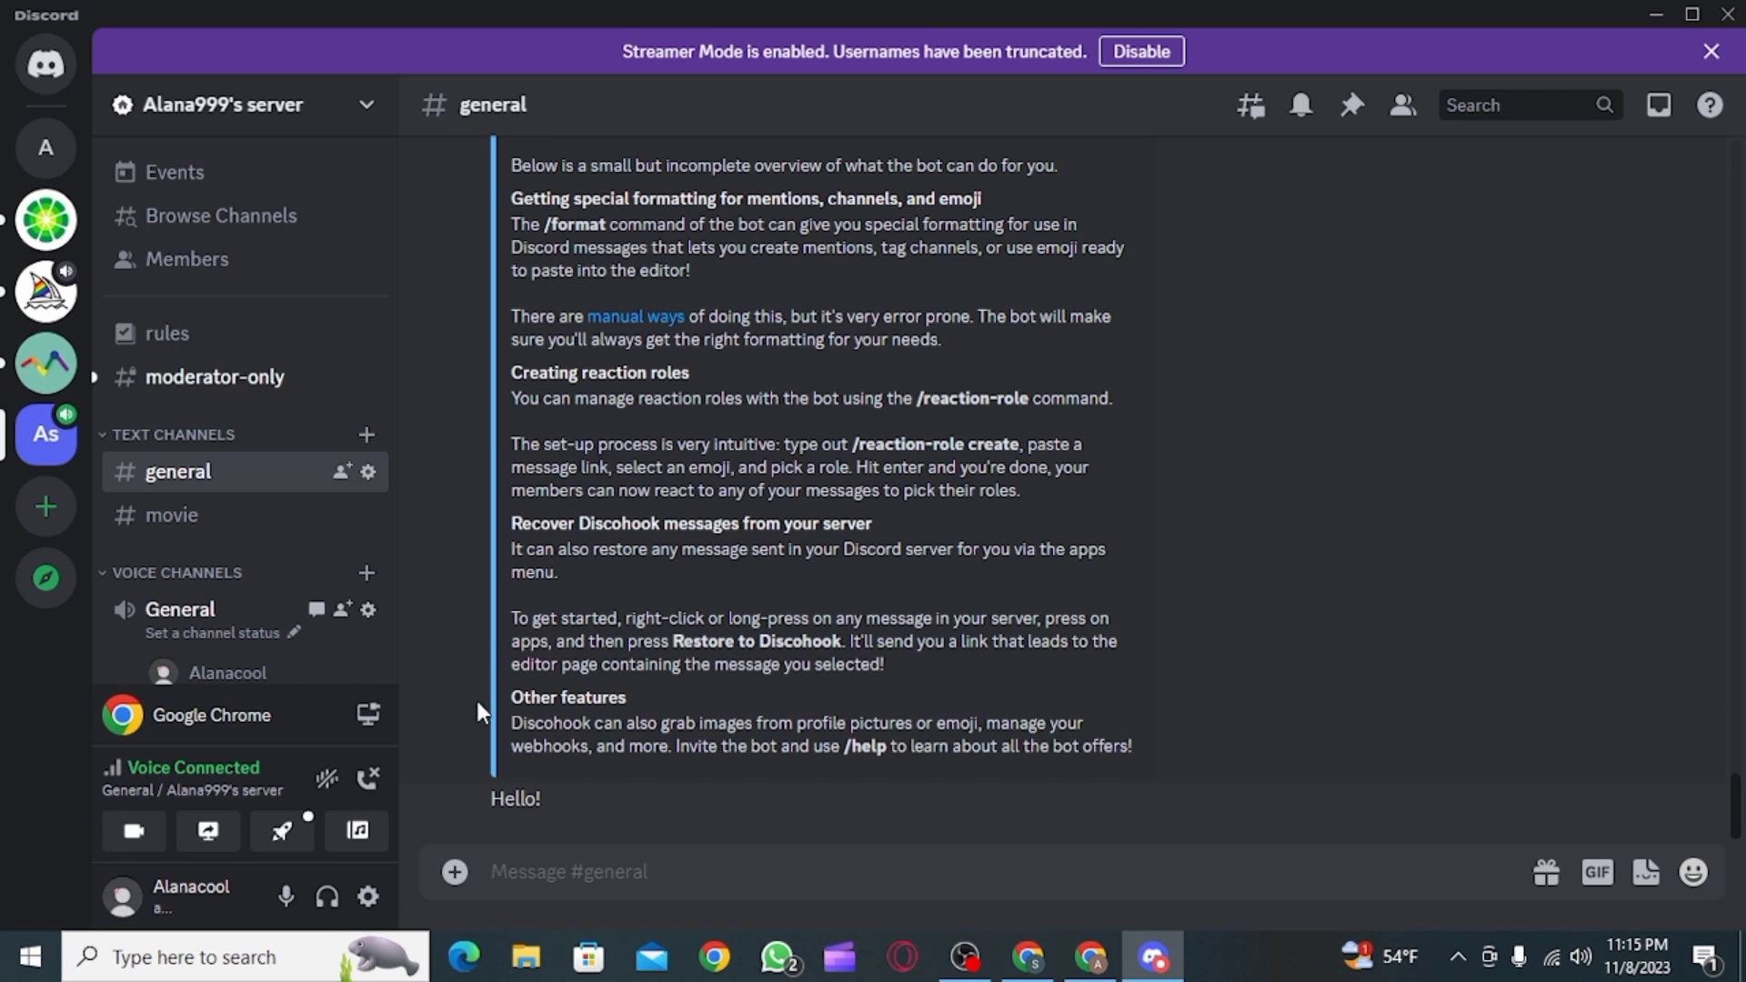
Share the Google Chrome window and go live in the General voice channel.
{"action": "left_click", "coordinate": [208, 831]}
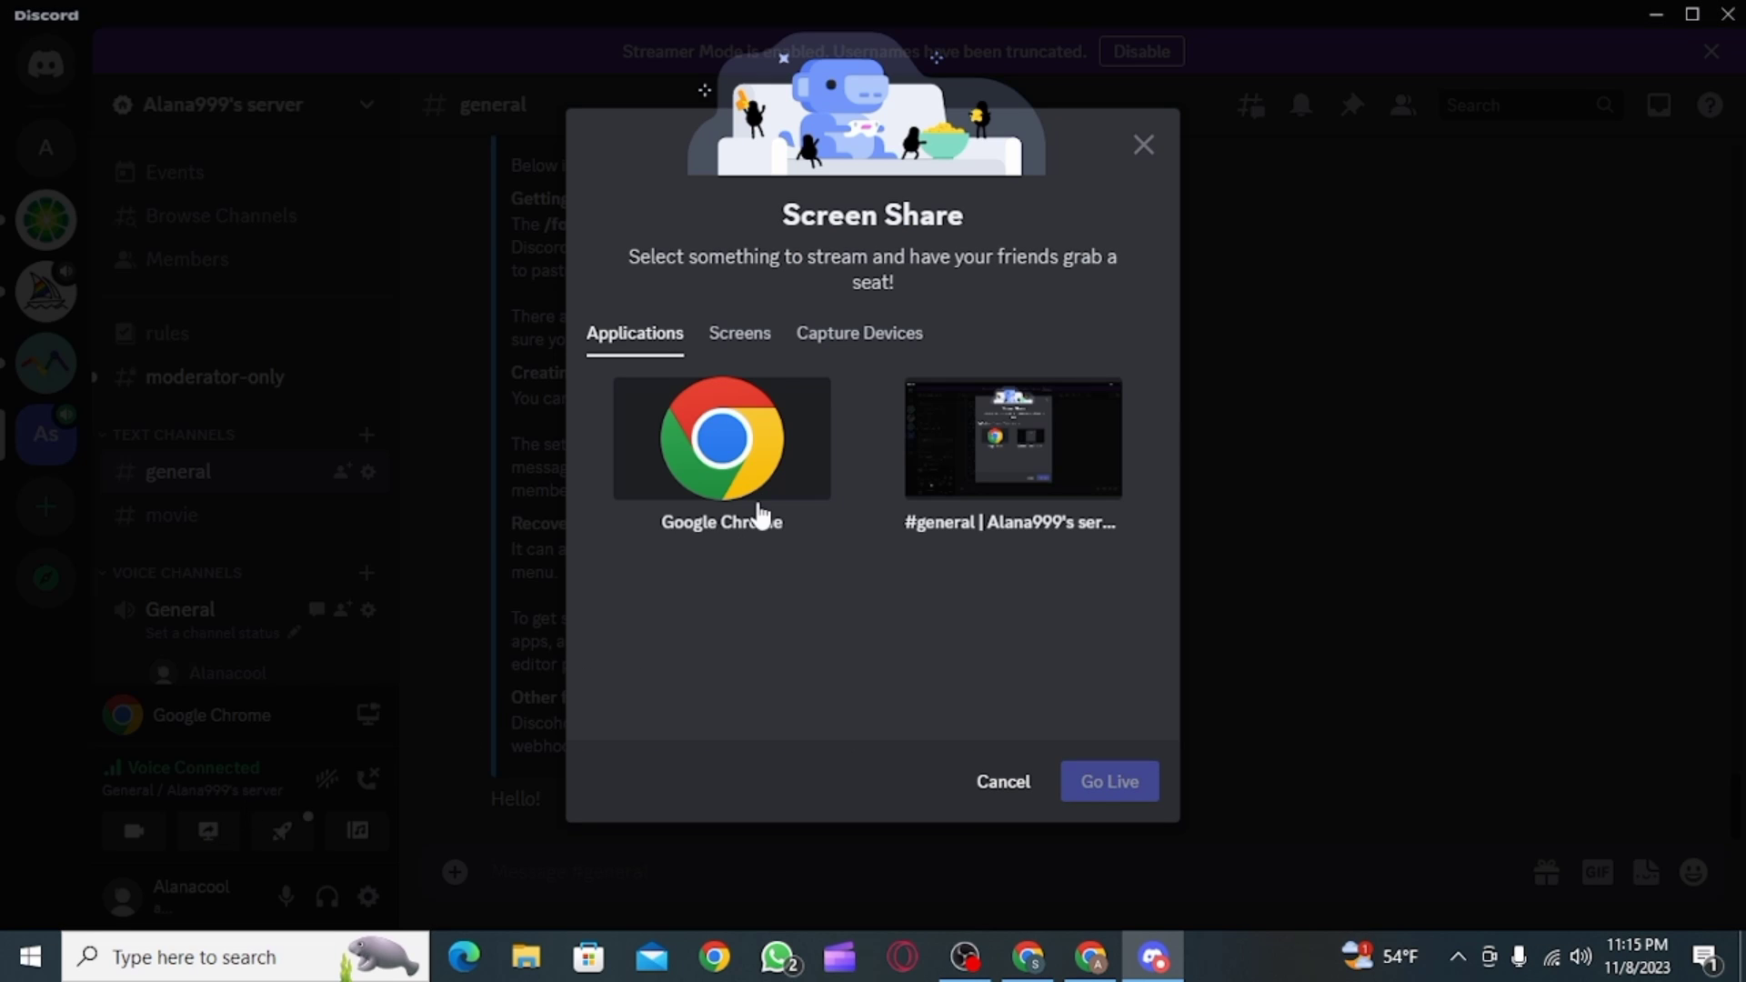
{"action": "left_click", "coordinate": [733, 463]}
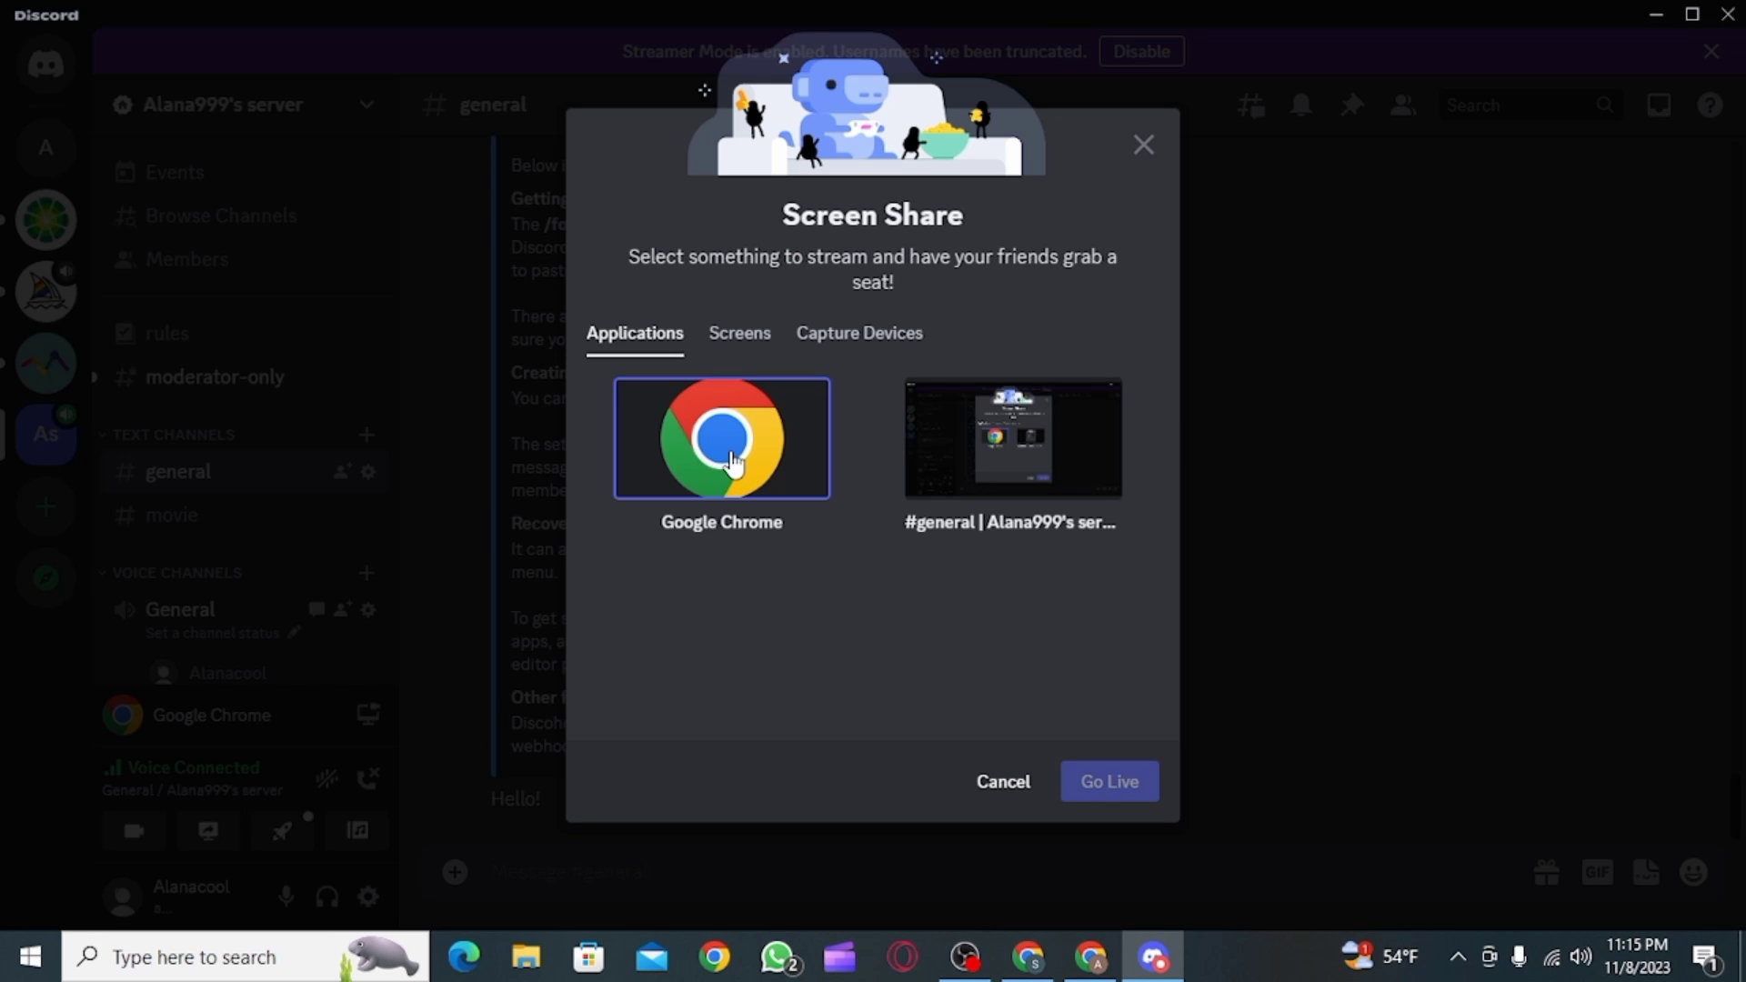
{"action": "left_click", "coordinate": [735, 465]}
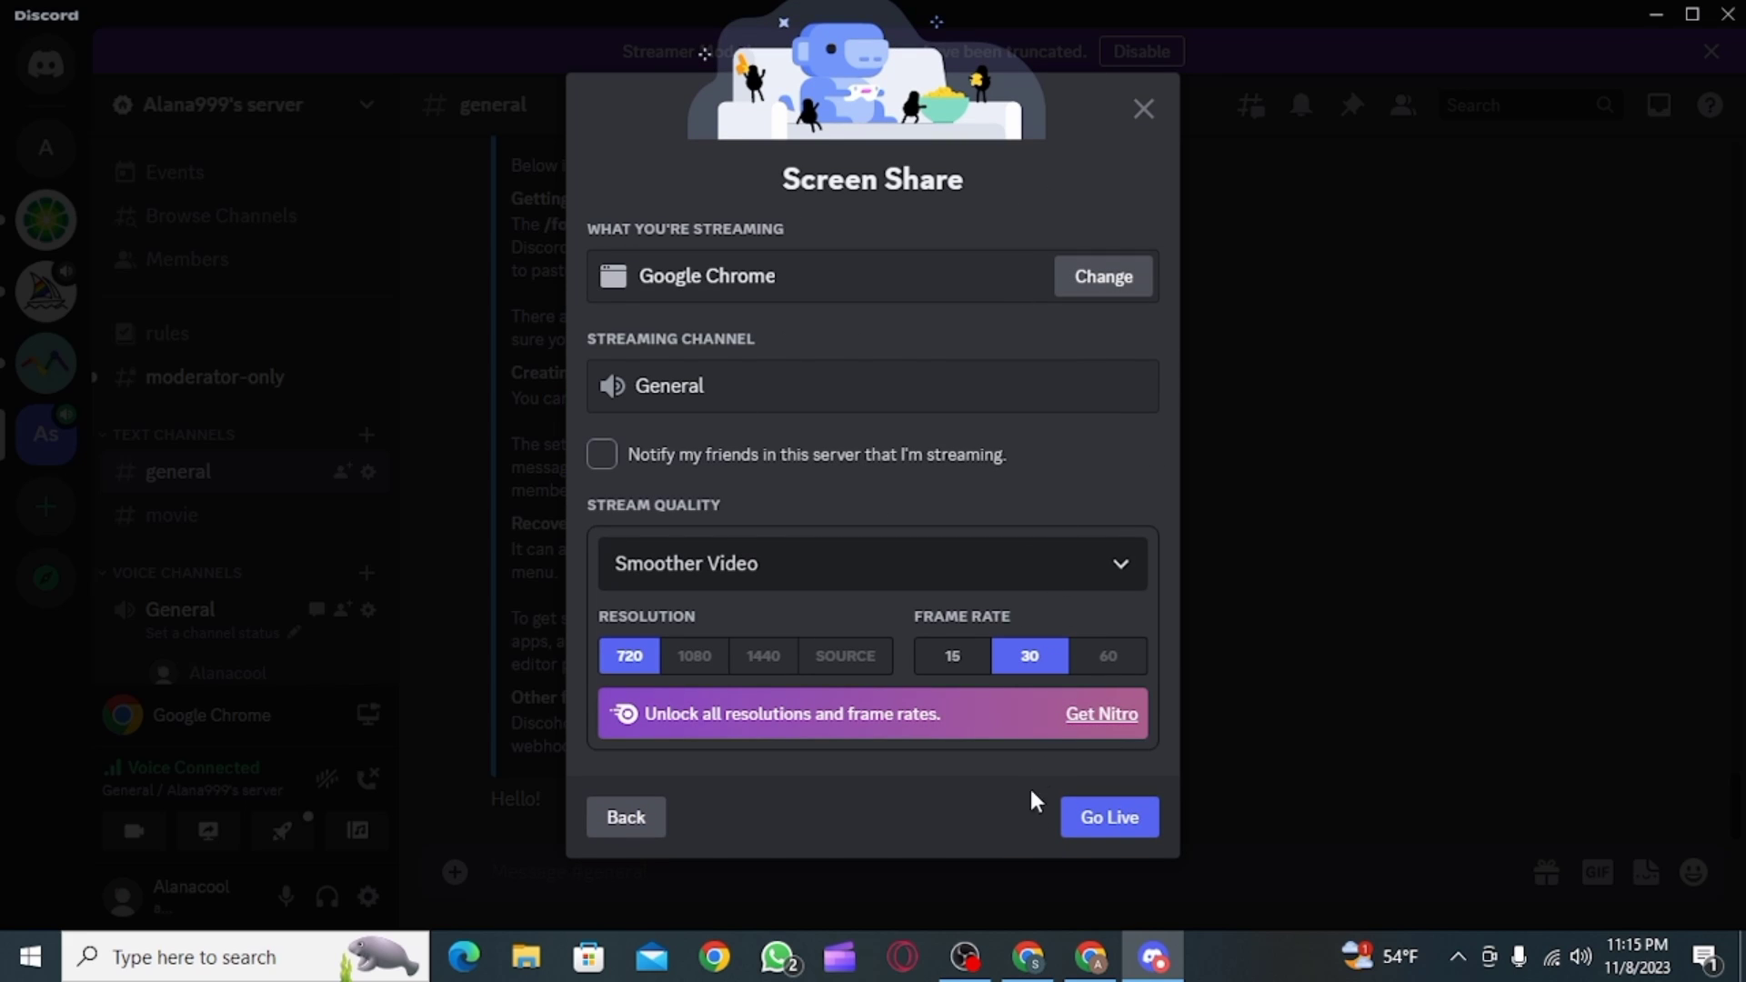
{"action": "left_click", "coordinate": [1129, 816]}
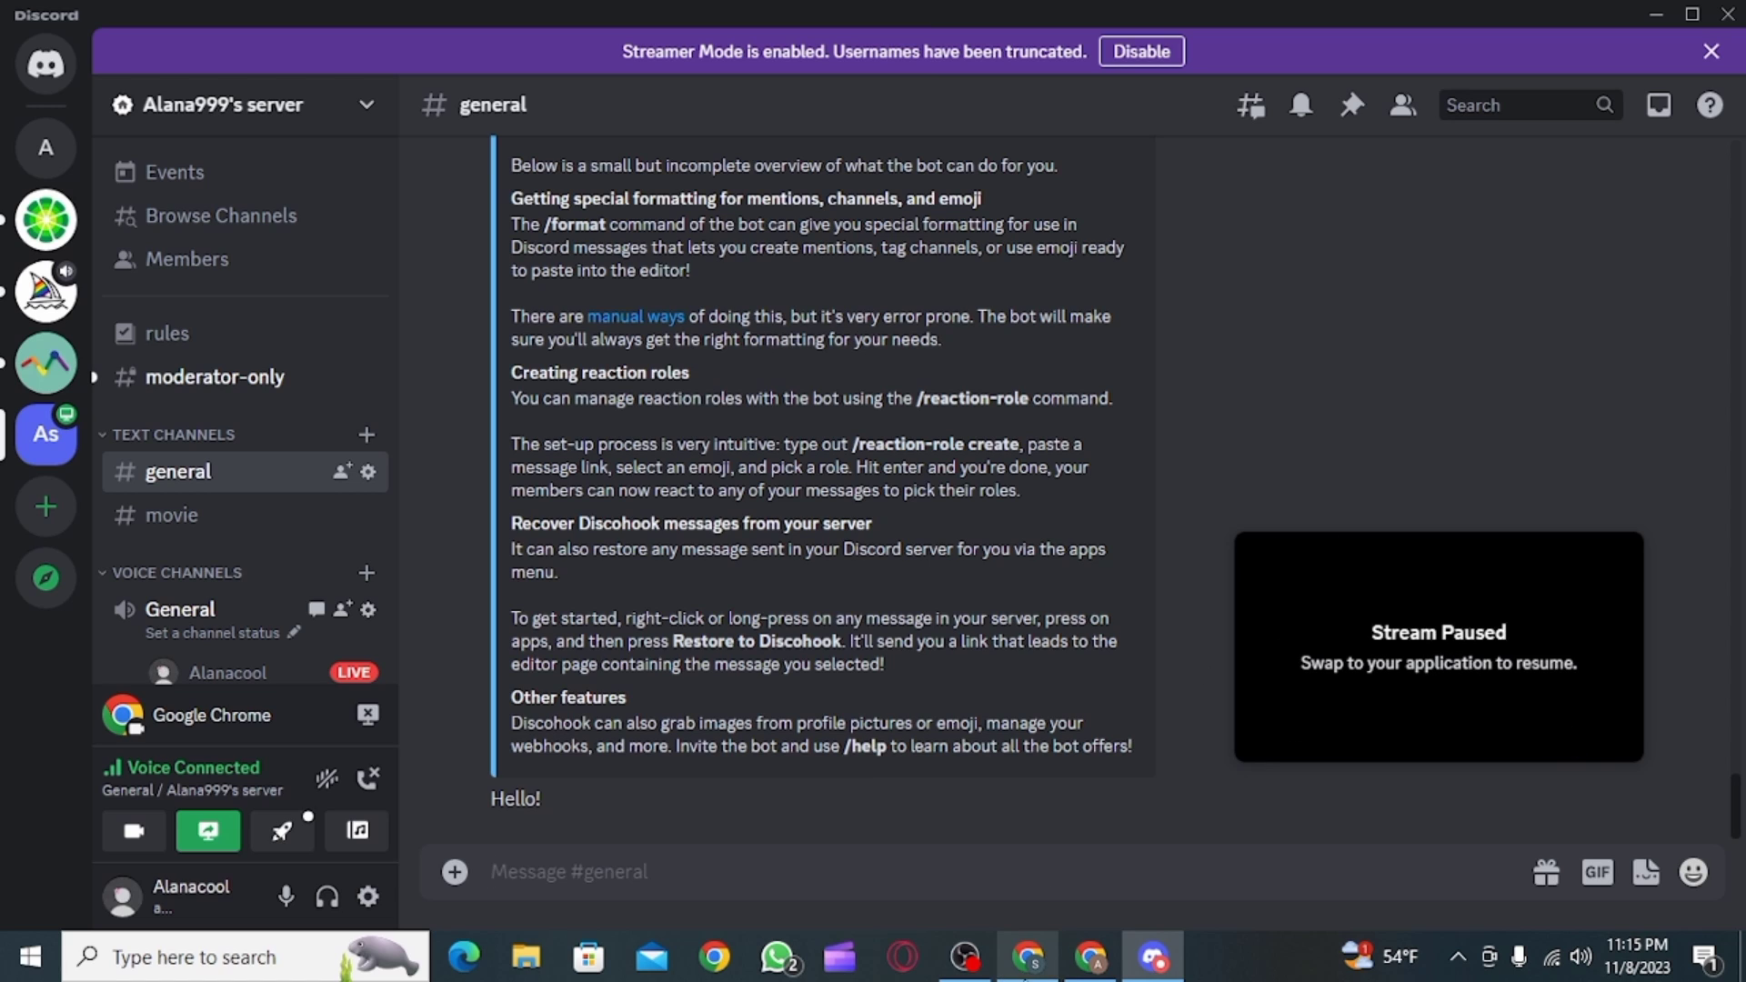
Close Chrome's Settings tab, leaving Netflix, and return to Discord's stream view.
{"action": "left_click", "coordinate": [1091, 956]}
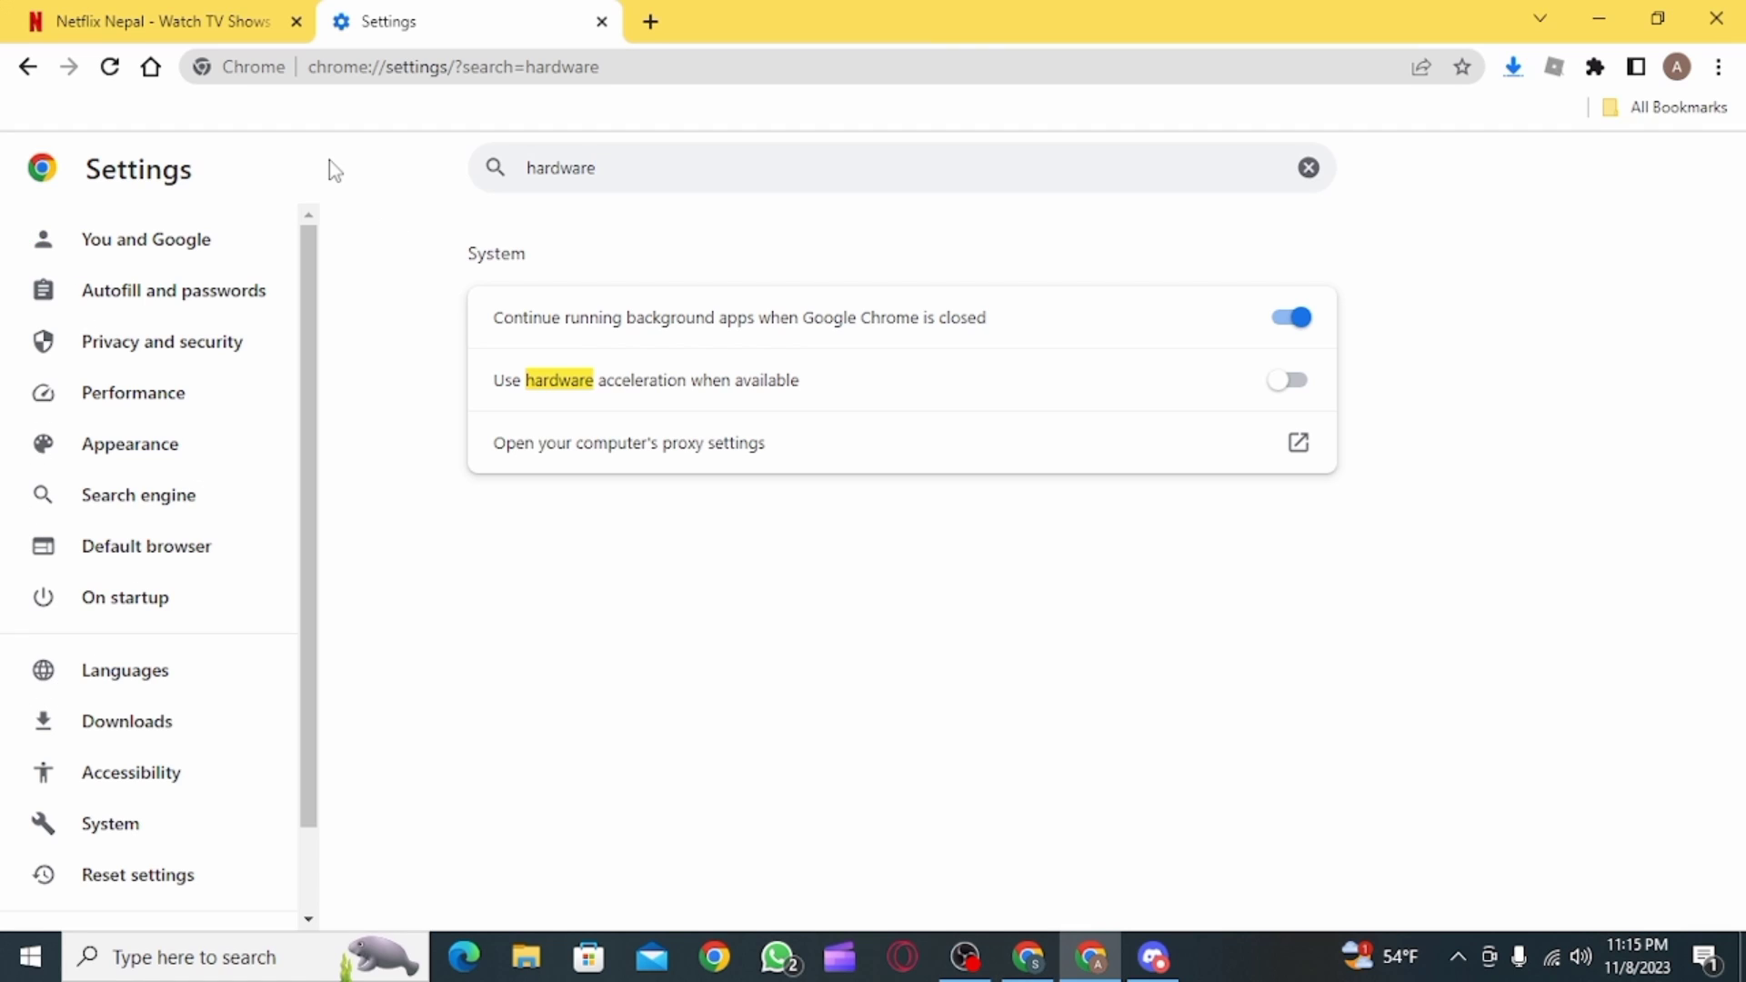
{"action": "key", "text": "ctrl+w"}
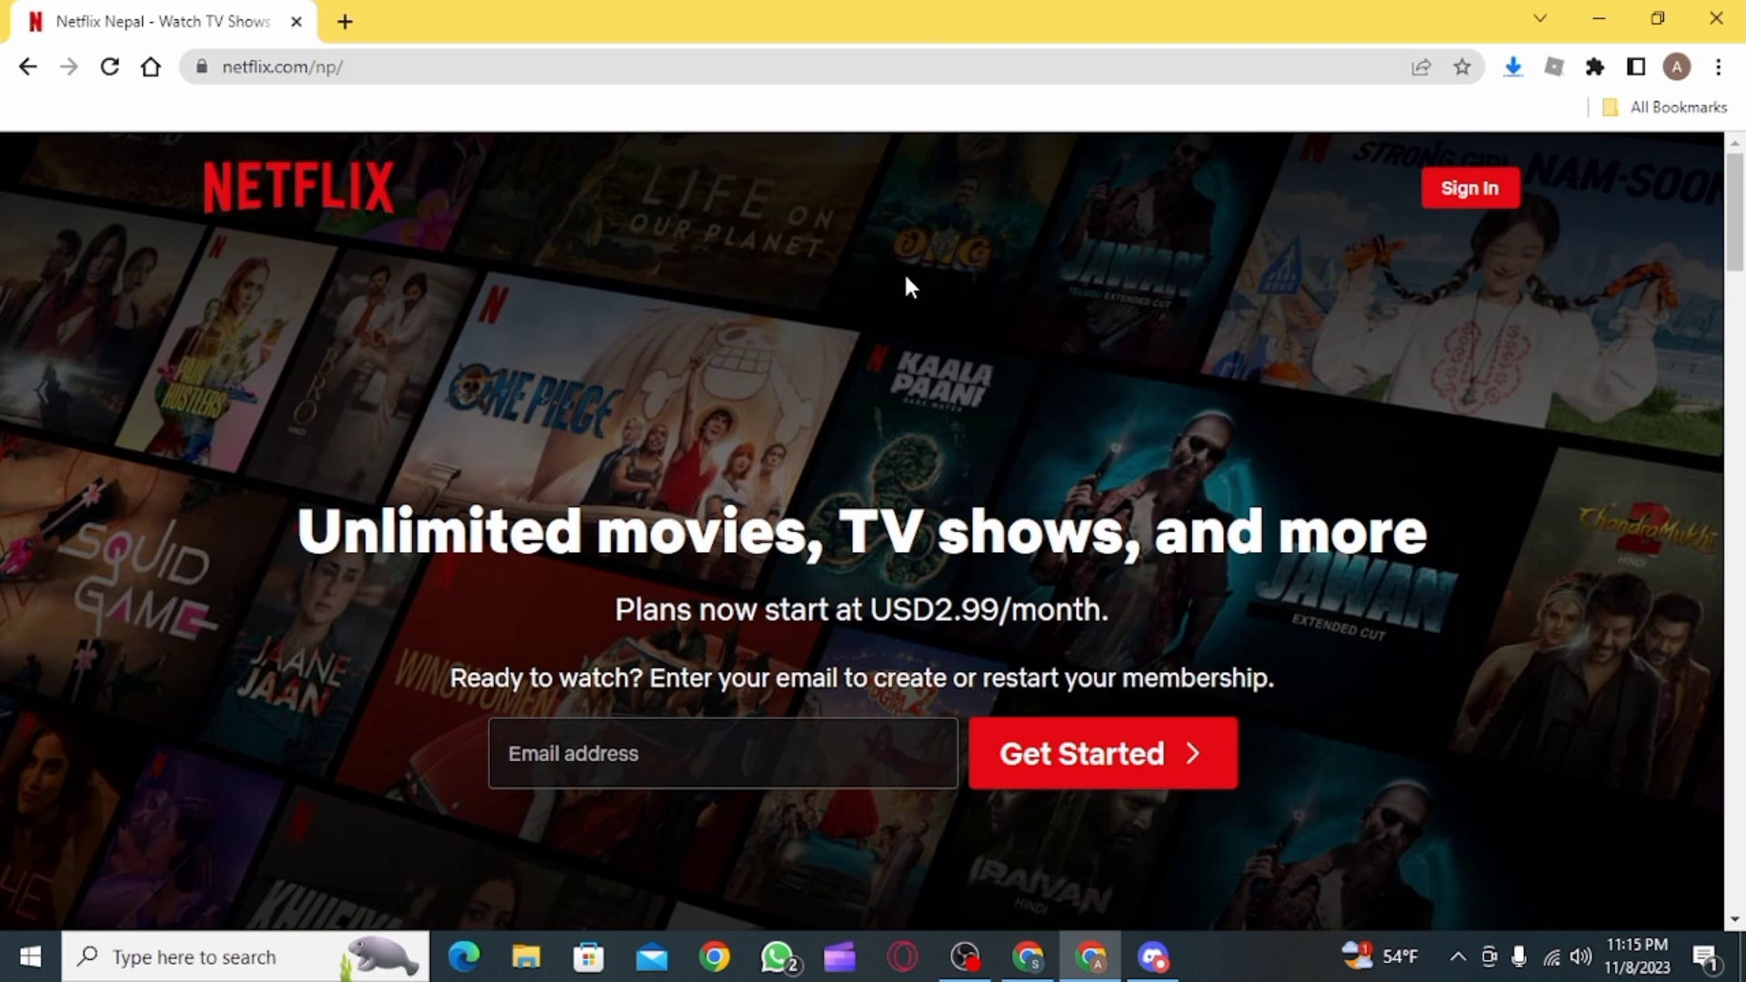
{"action": "left_click", "coordinate": [1154, 956]}
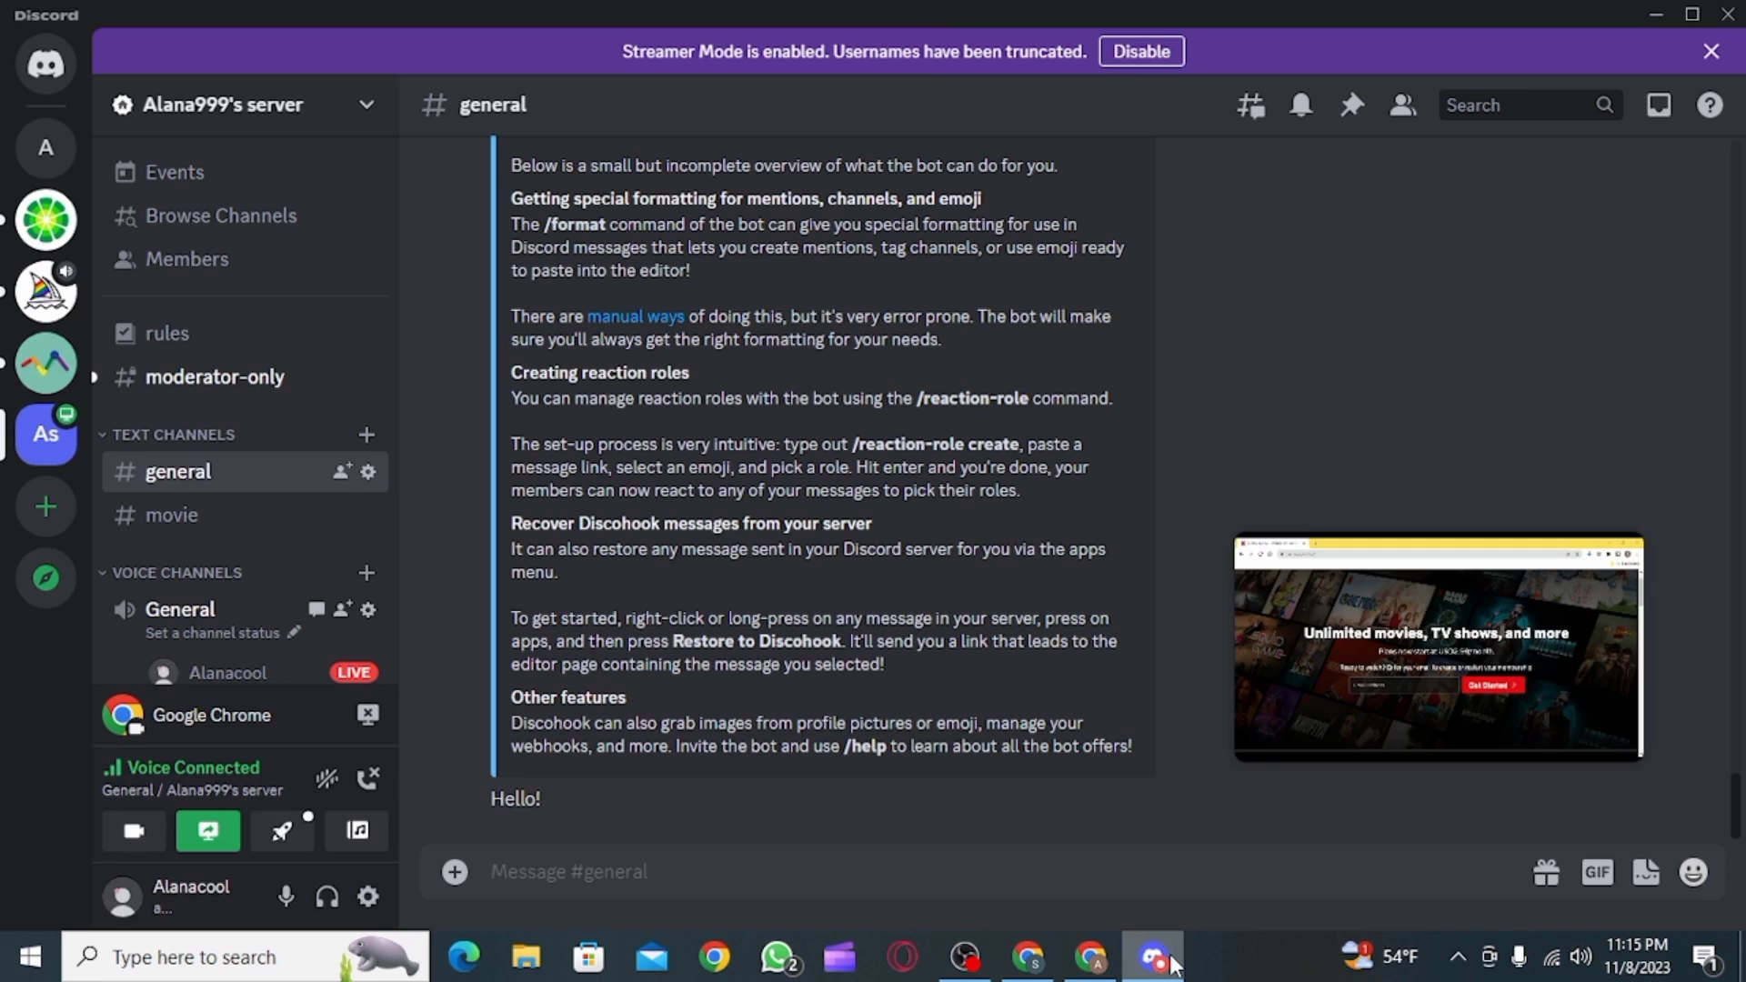